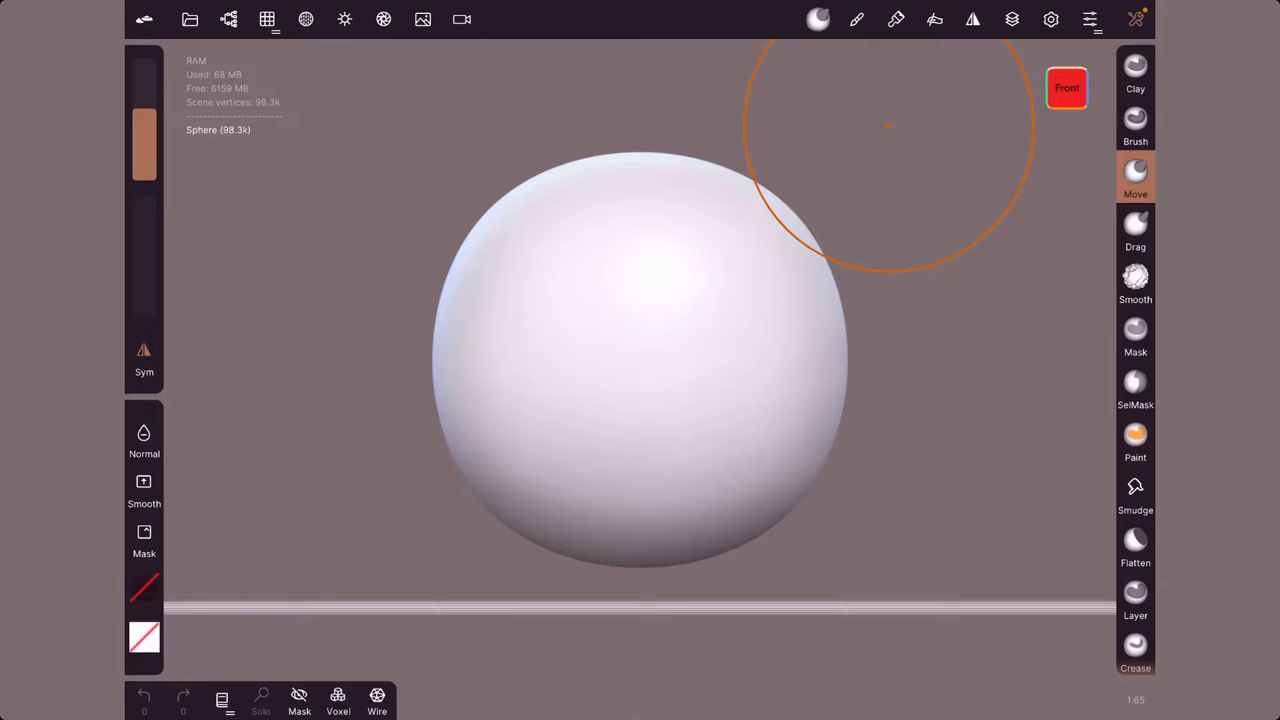
Look over the Move tool's settings panel, then dismiss it
{"action": "left_click", "coordinate": [818, 19]}
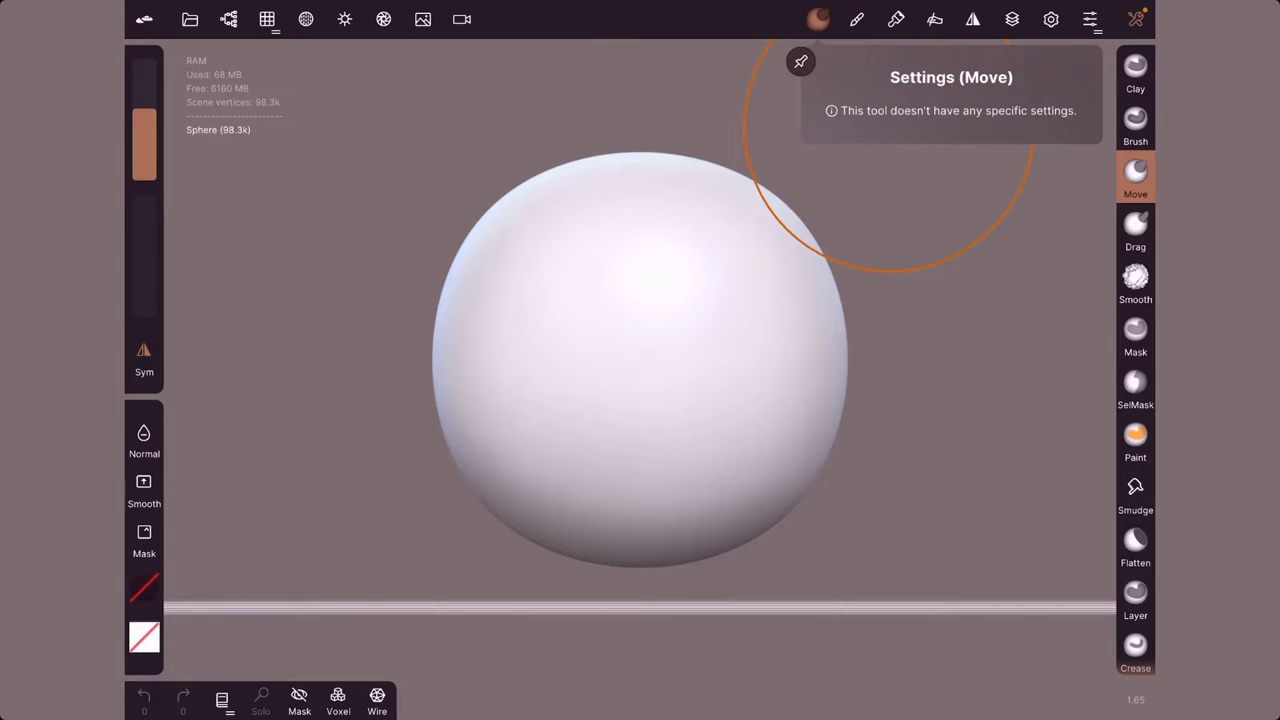
{"action": "left_click", "coordinate": [1011, 286]}
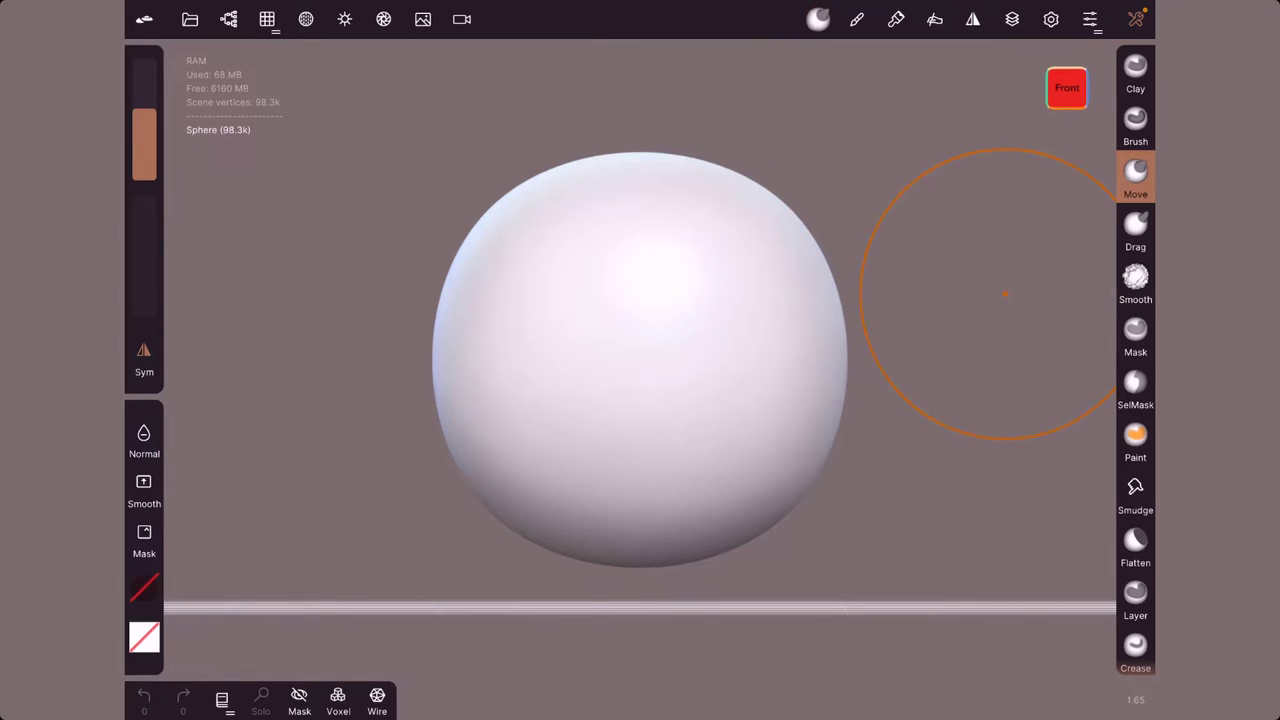
{"action": "scroll", "coordinate": [602, 363], "scroll_direction": "down", "scroll_amount": 5}
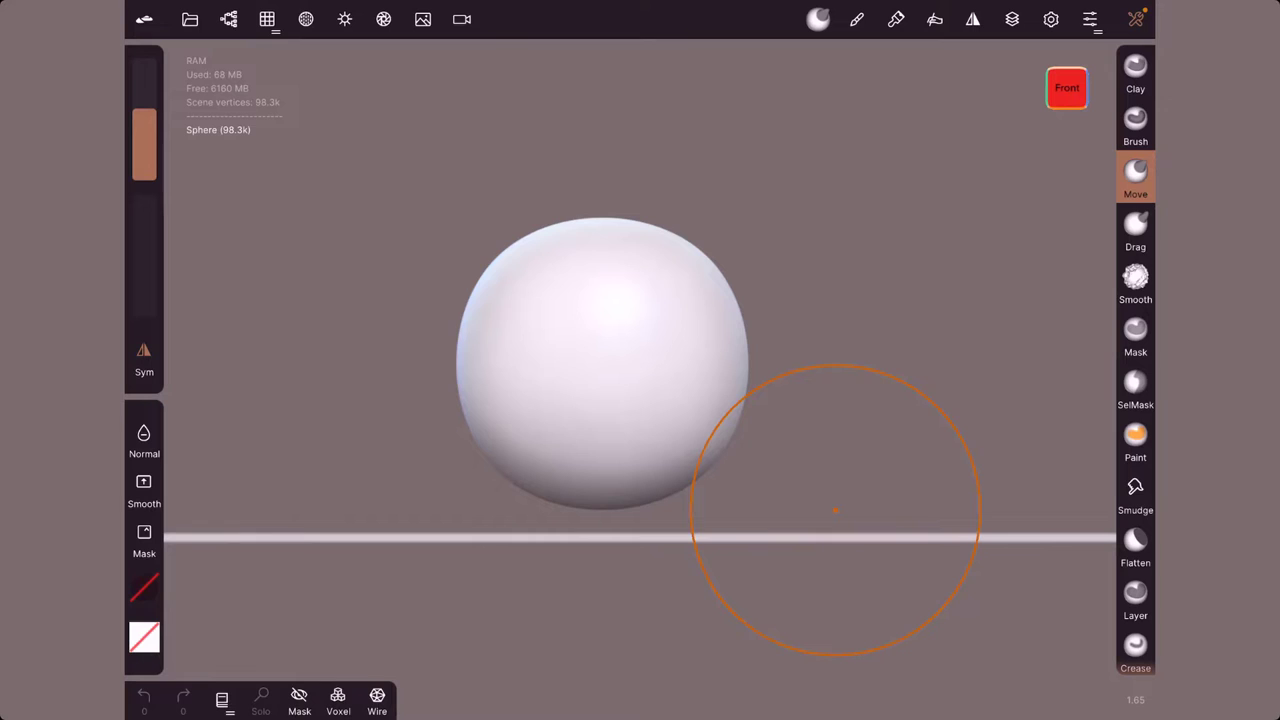
Show the sphere's wireframe and set the pinned Move stroke panel to the Drag stroke type
{"action": "left_click", "coordinate": [377, 697]}
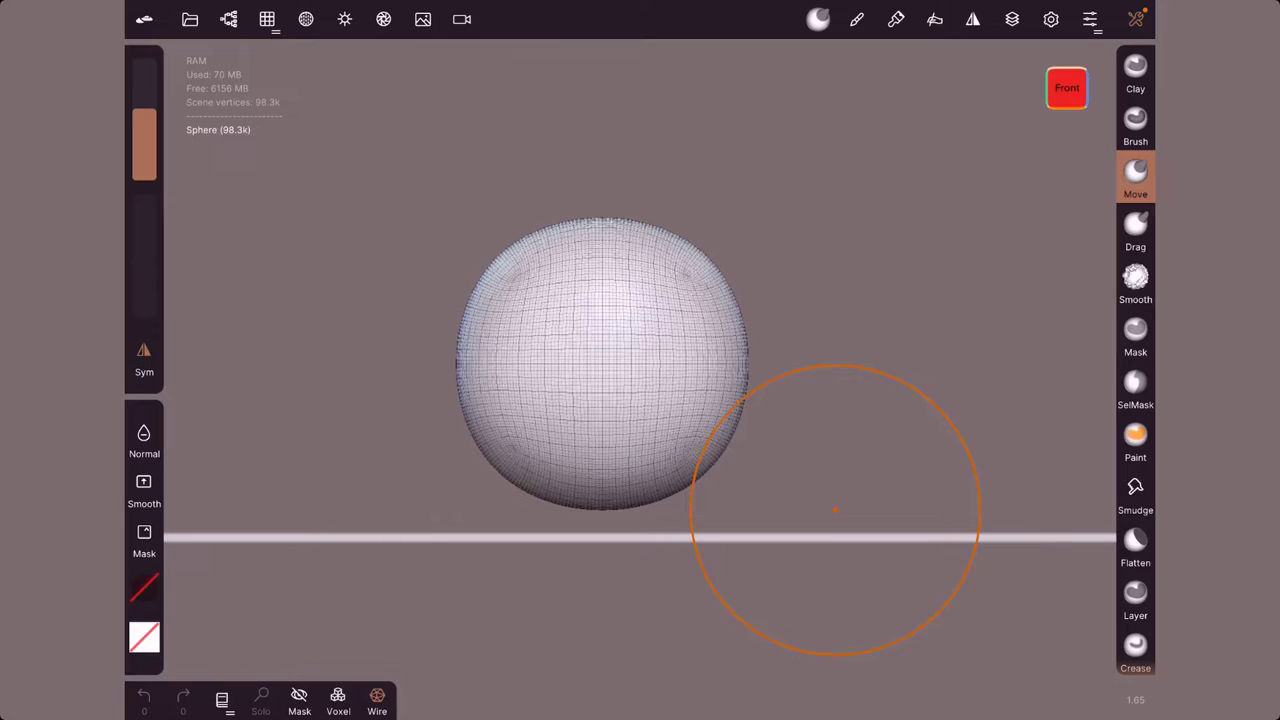
{"action": "left_click", "coordinate": [856, 19]}
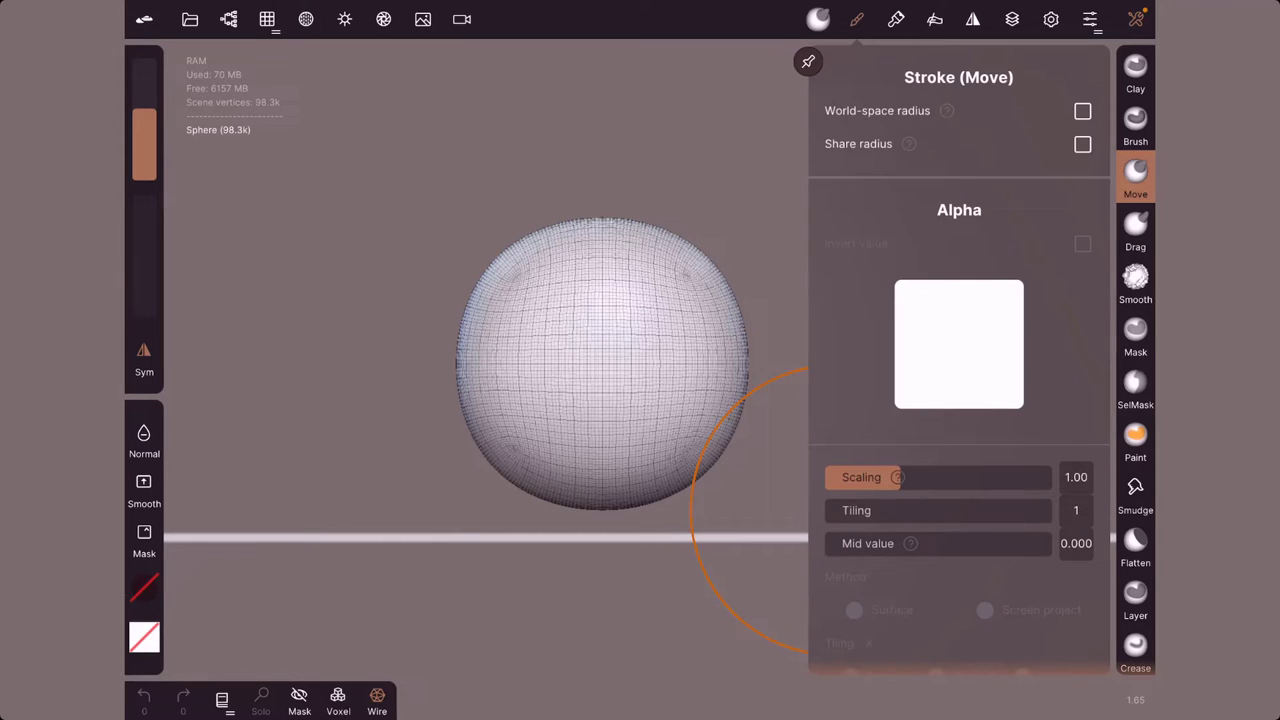
{"action": "left_click", "coordinate": [808, 61]}
{"action": "scroll", "coordinate": [959, 360], "scroll_direction": "down", "scroll_amount": 10}
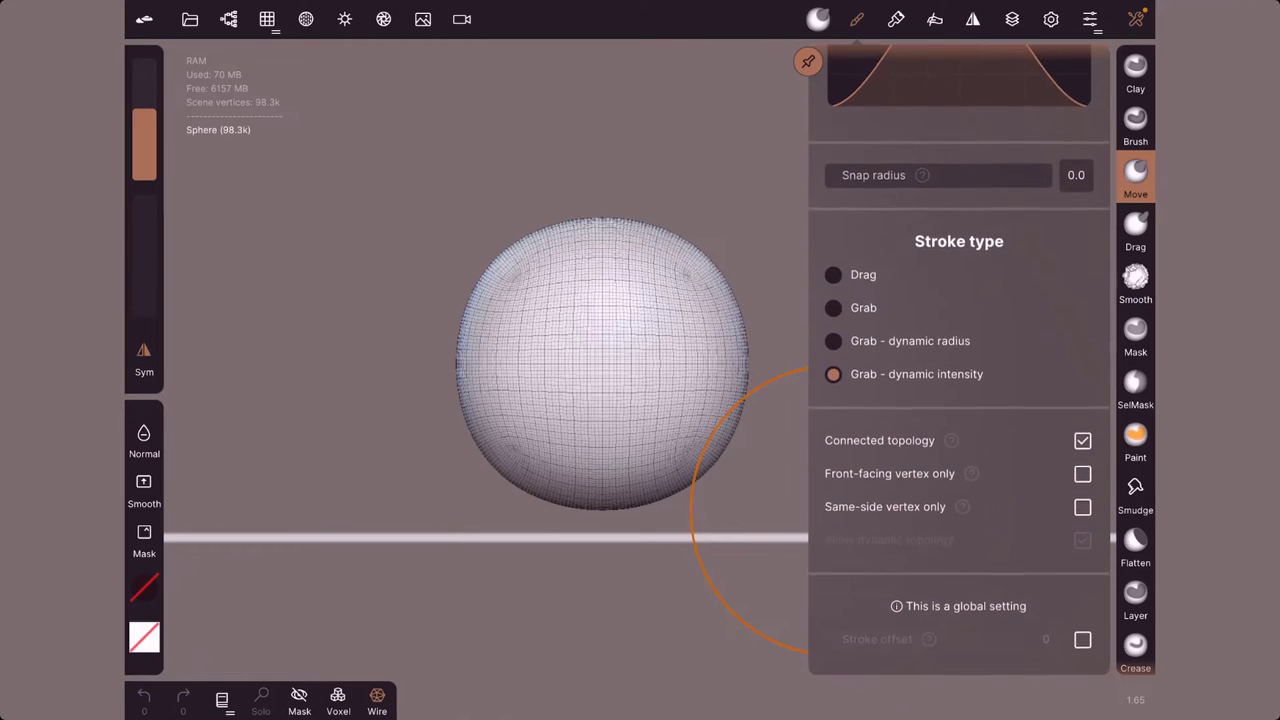
{"action": "left_click", "coordinate": [833, 277]}
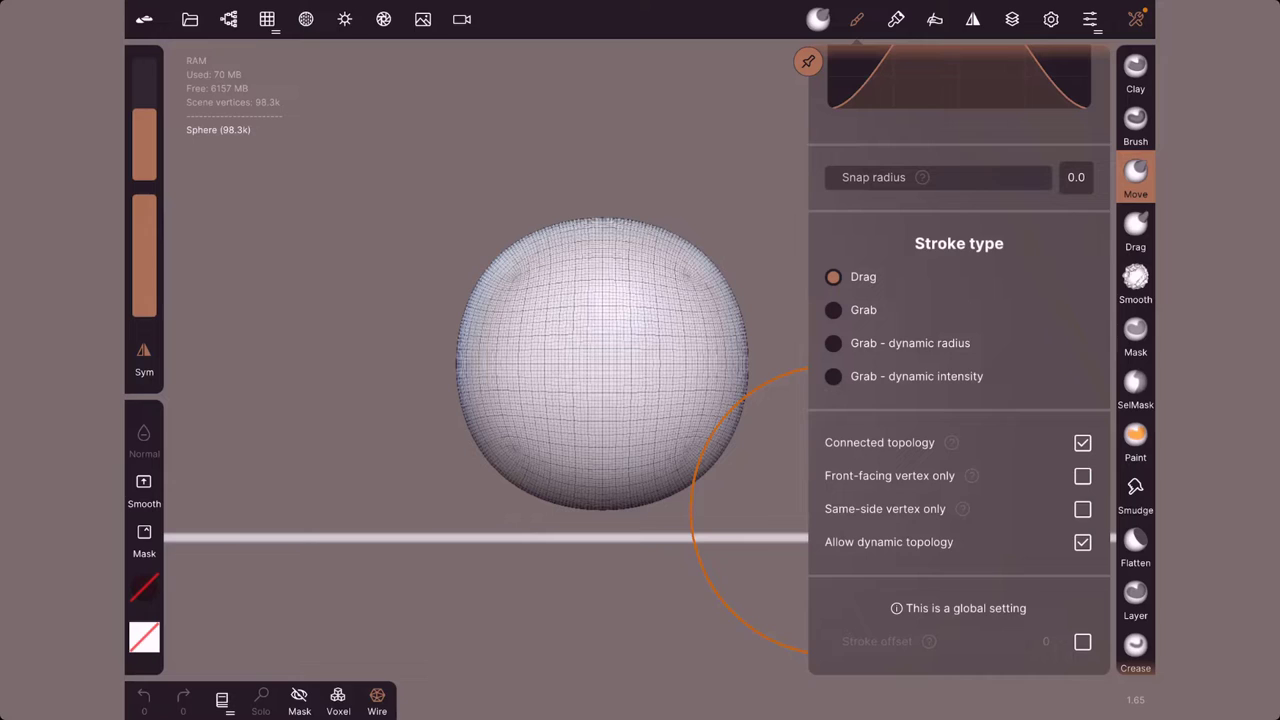
{"action": "left_click", "coordinate": [783, 180]}
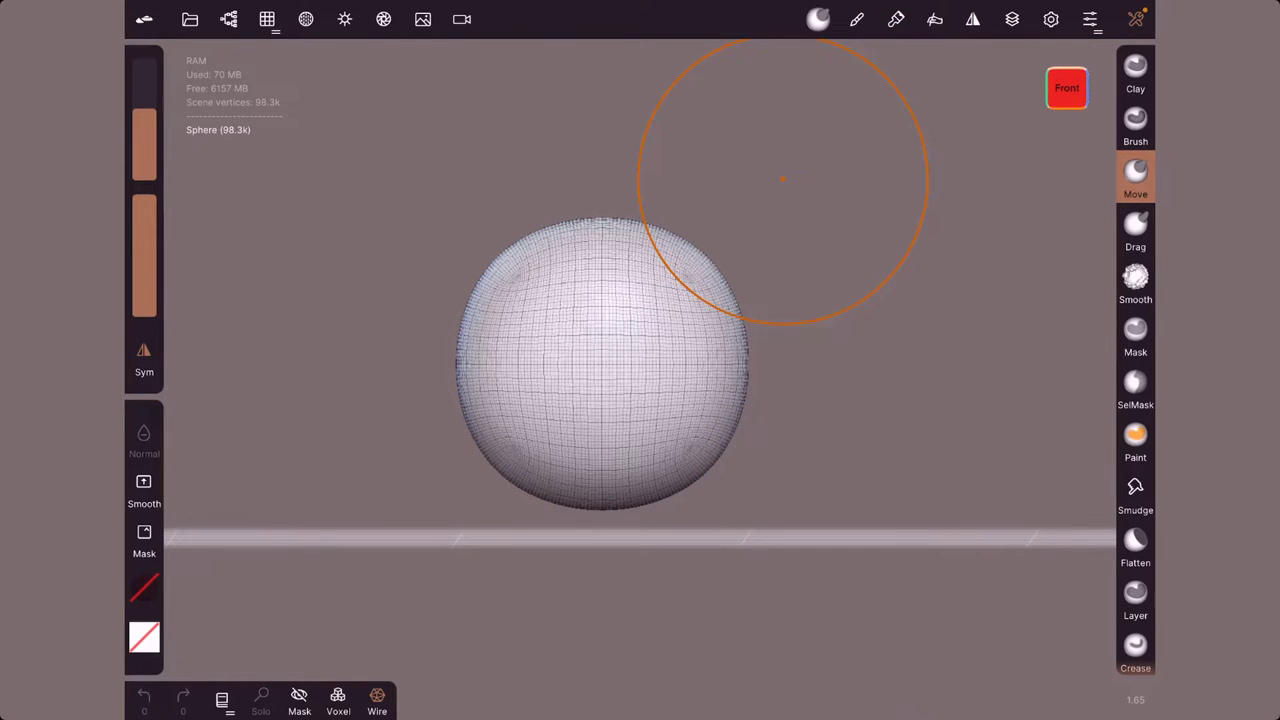
Enlarge the Move brush radius and symmetrically broaden the sphere's top into an egg shape
{"action": "left_click_drag", "start_coordinate": [144, 112], "coordinate": [144, 76]}
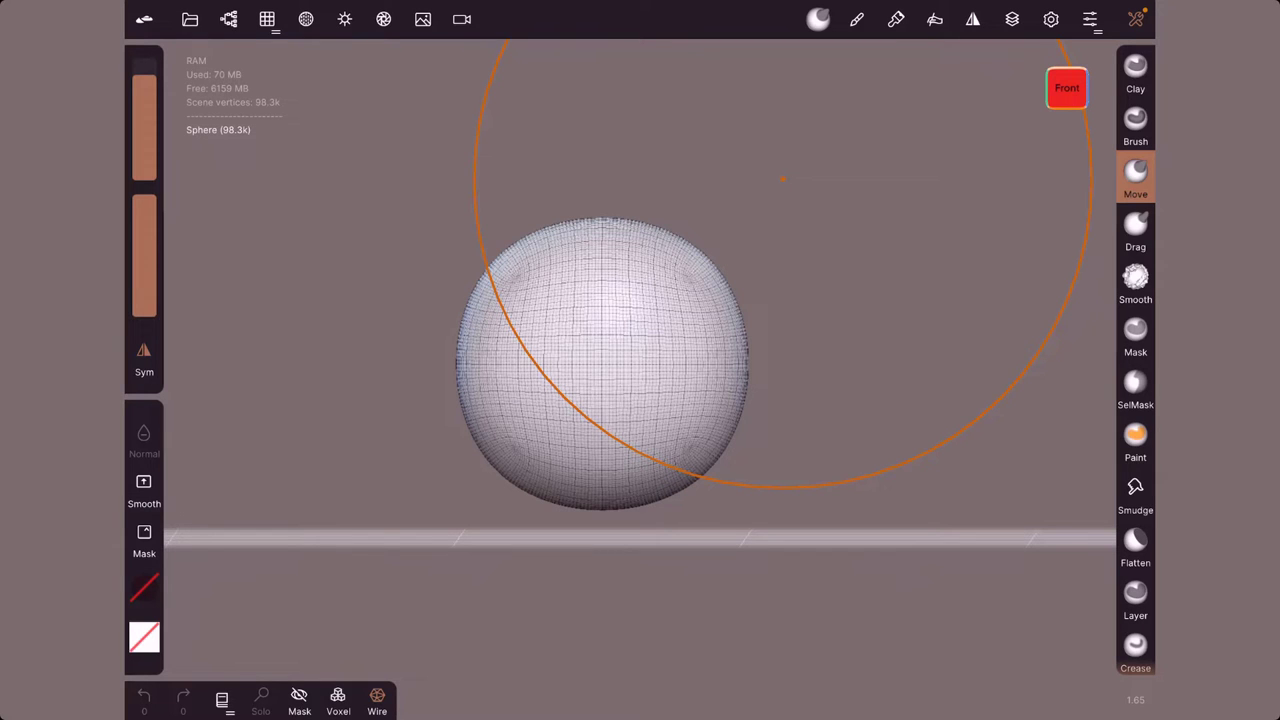
{"action": "left_click_drag", "start_coordinate": [712, 298], "coordinate": [730, 296]}
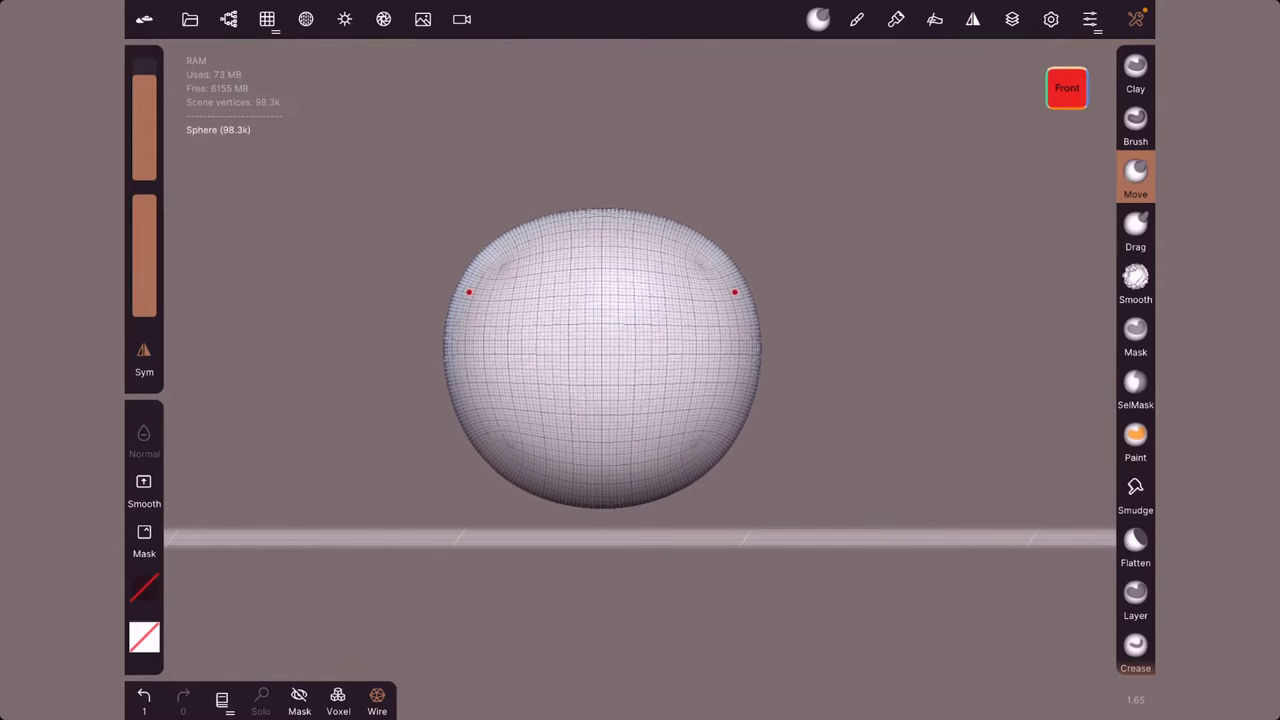
{"action": "left_click_drag", "start_coordinate": [144, 110], "coordinate": [144, 135]}
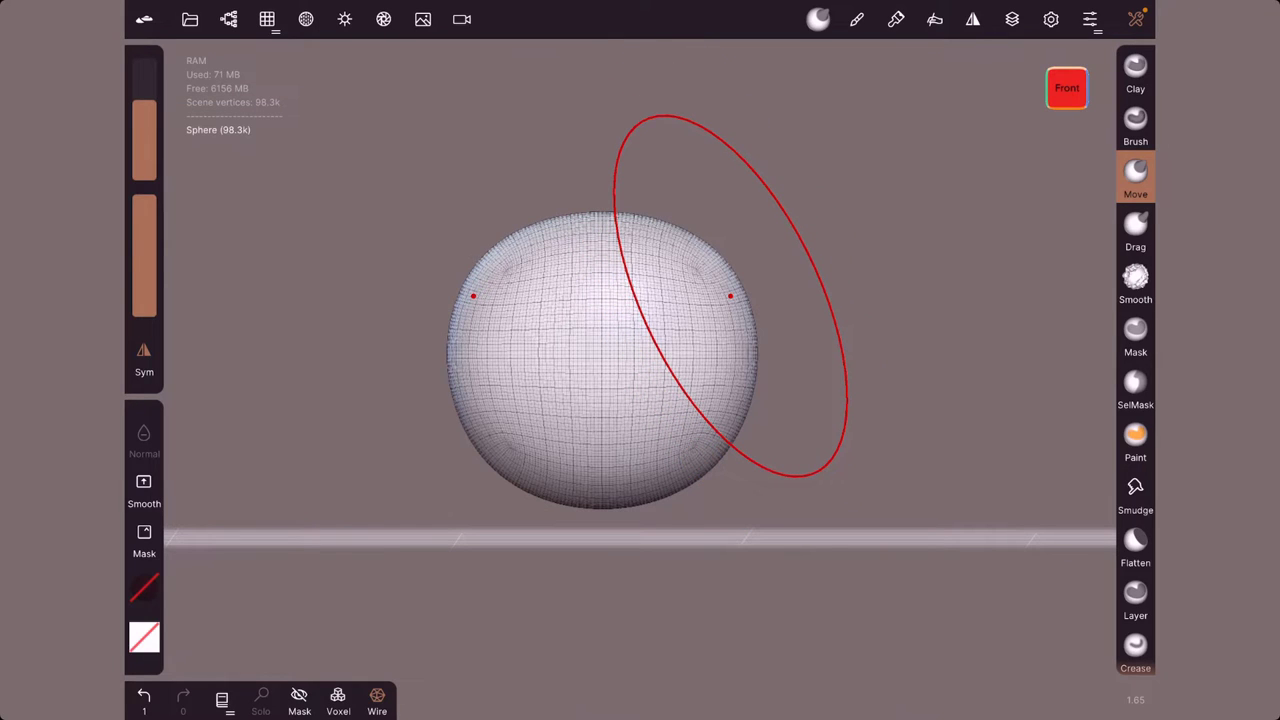
{"action": "left_click_drag", "start_coordinate": [144, 100], "coordinate": [144, 92]}
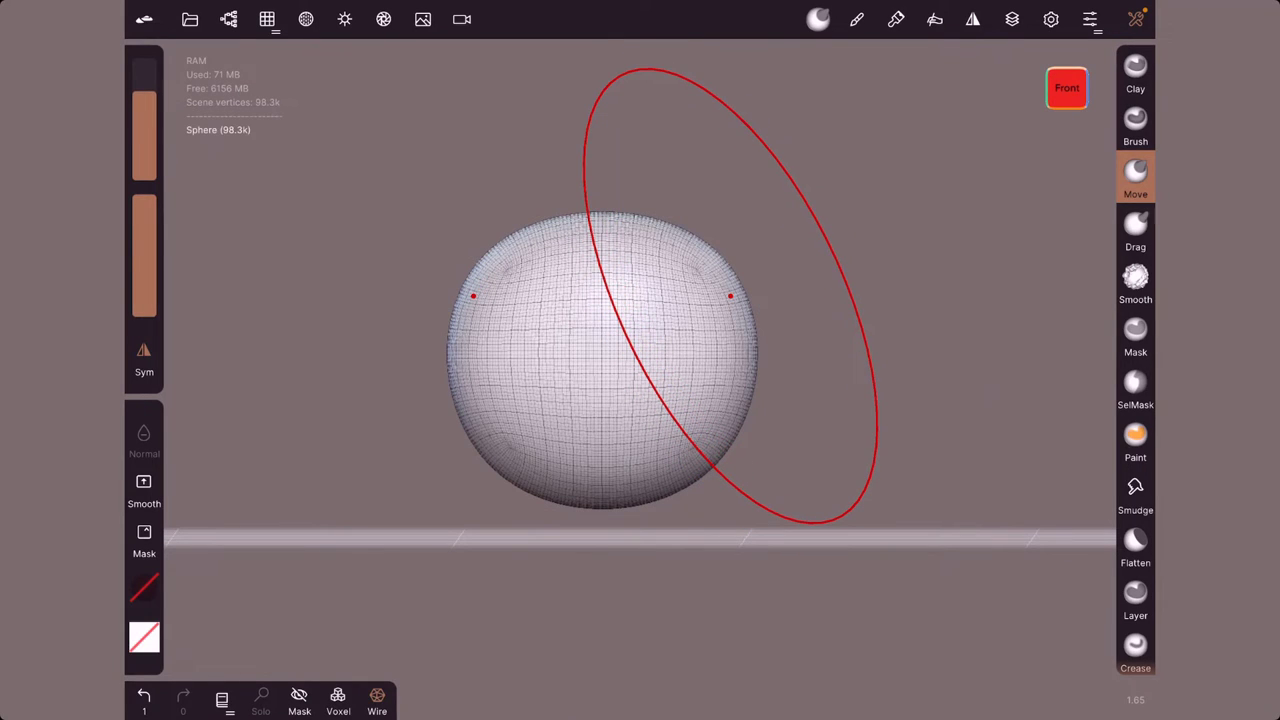
{"action": "mouse_move", "coordinate": [730, 296]}
{"action": "left_mouse_down"}
{"action": "mouse_move", "coordinate": [720, 283]}
{"action": "mouse_move", "coordinate": [748, 257]}
{"action": "mouse_move", "coordinate": [615, 202]}
{"action": "mouse_move", "coordinate": [616, 180]}
{"action": "mouse_move", "coordinate": [489, 177]}
{"action": "left_mouse_up"}
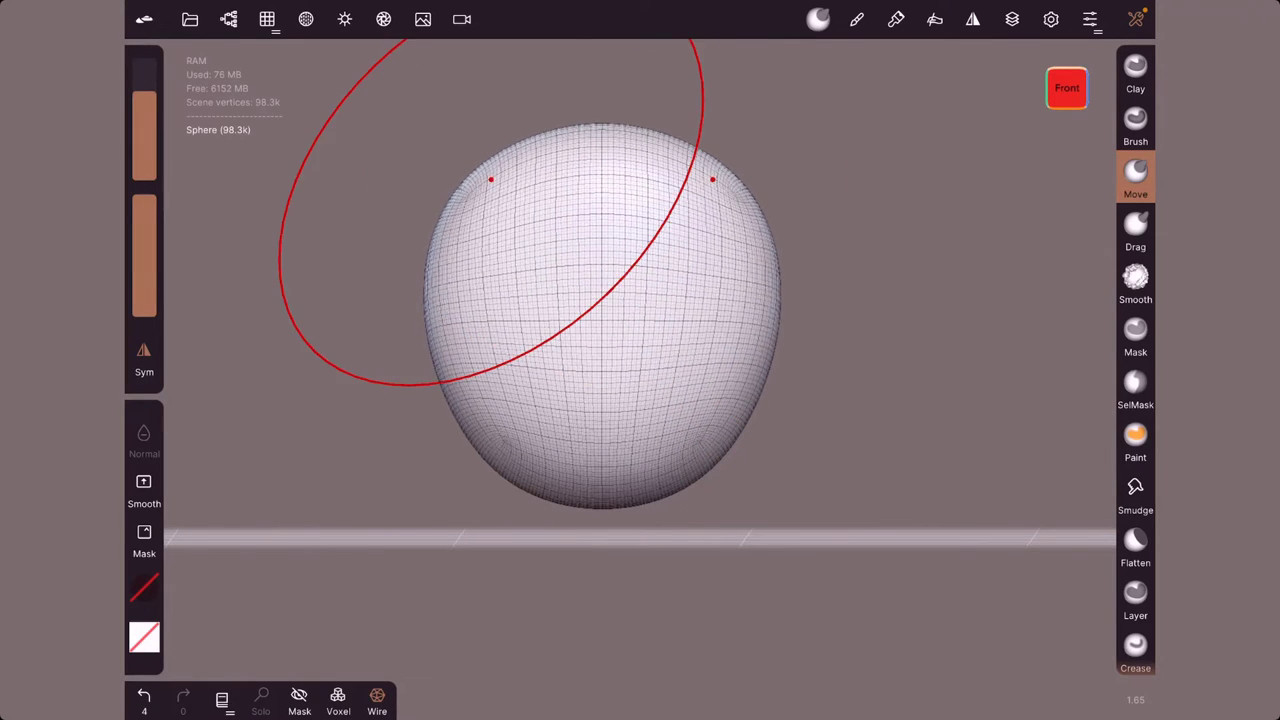
{"action": "left_click_drag", "start_coordinate": [950, 300], "coordinate": [950, 360]}
From Front view, stretch the shape taller and push out its right edge
{"action": "left_click", "coordinate": [1067, 87]}
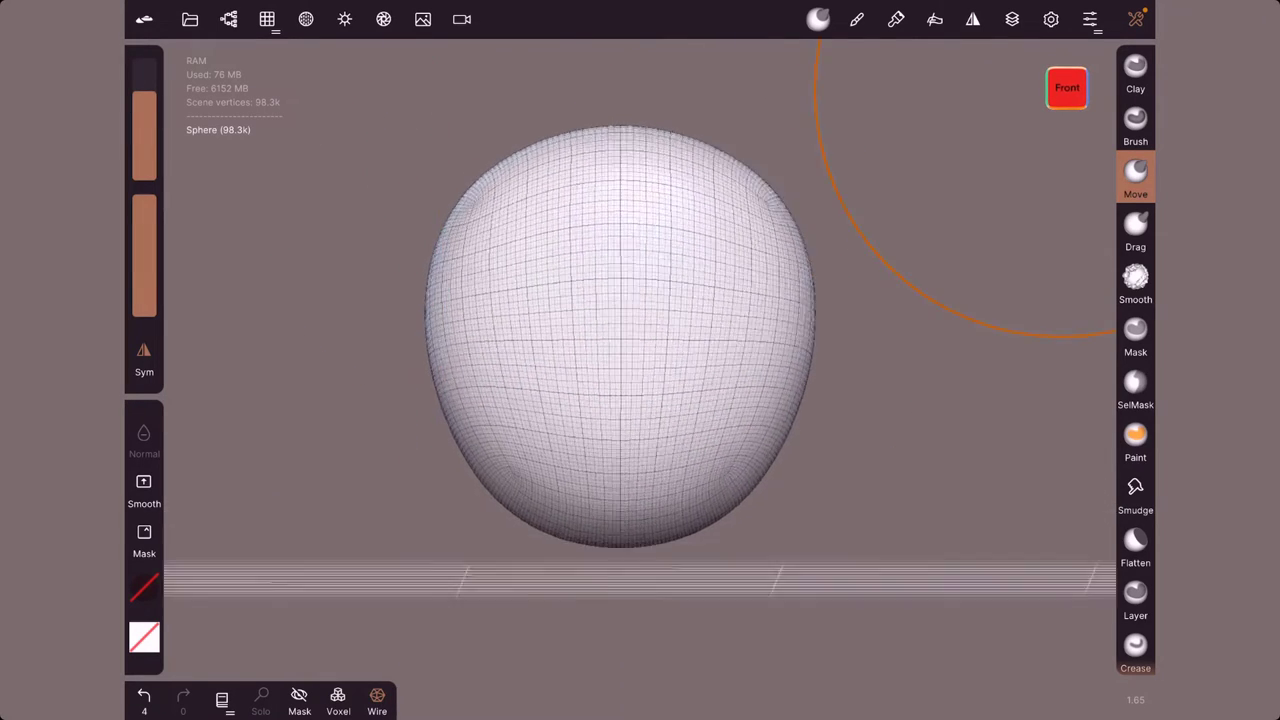
{"action": "left_click_drag", "start_coordinate": [640, 180], "coordinate": [640, 140]}
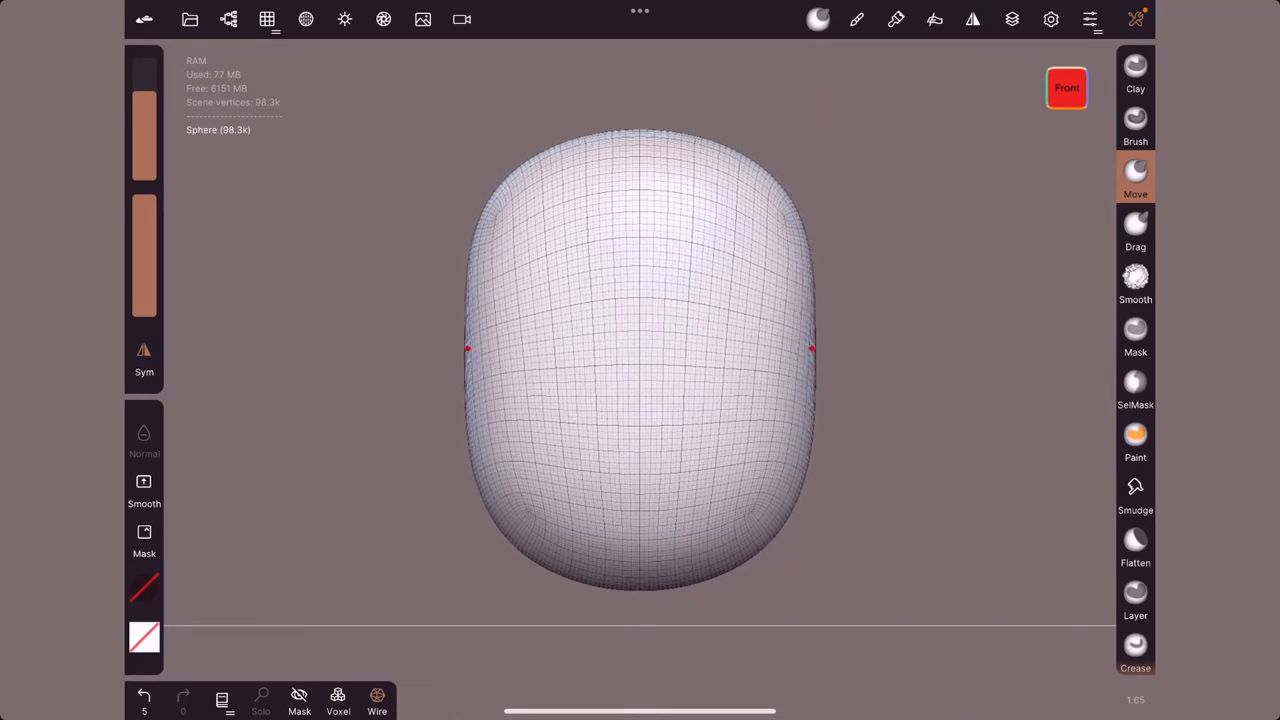
{"action": "left_click_drag", "start_coordinate": [834, 342], "coordinate": [814, 357]}
{"action": "left_click_drag", "start_coordinate": [950, 360], "coordinate": [850, 350]}
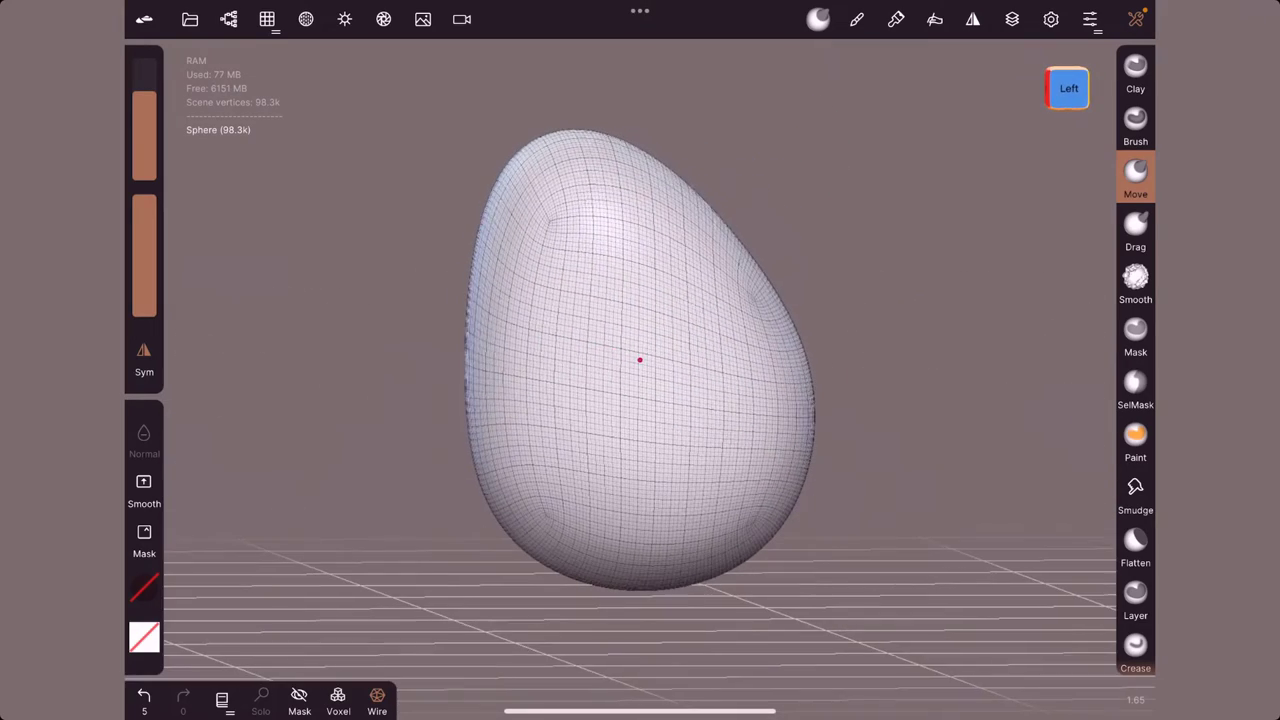
From the side view, straighten the tilted egg into an upright form
{"action": "left_click", "coordinate": [1067, 87]}
{"action": "left_click", "coordinate": [1067, 87]}
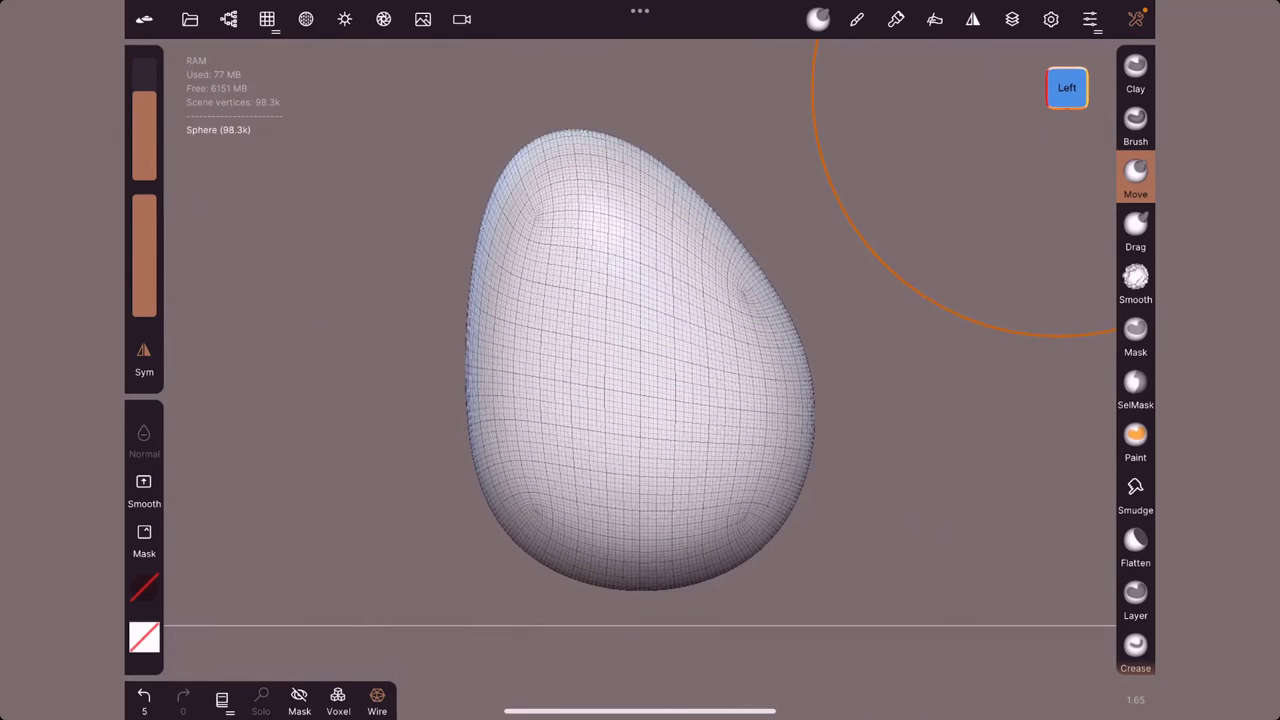
{"action": "mouse_move", "coordinate": [737, 263]}
{"action": "left_mouse_down"}
{"action": "mouse_move", "coordinate": [760, 229]}
{"action": "mouse_move", "coordinate": [695, 148]}
{"action": "left_mouse_up"}
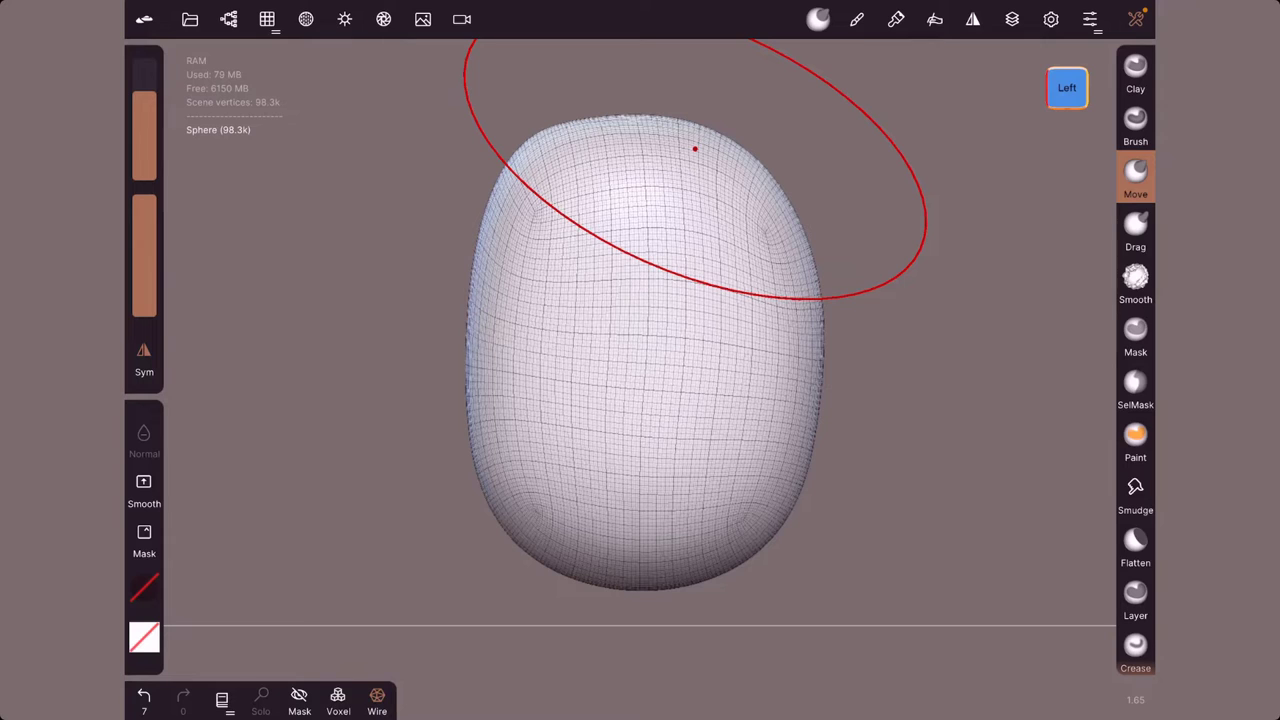
{"action": "left_click_drag", "start_coordinate": [1067, 88], "coordinate": [1062, 70]}
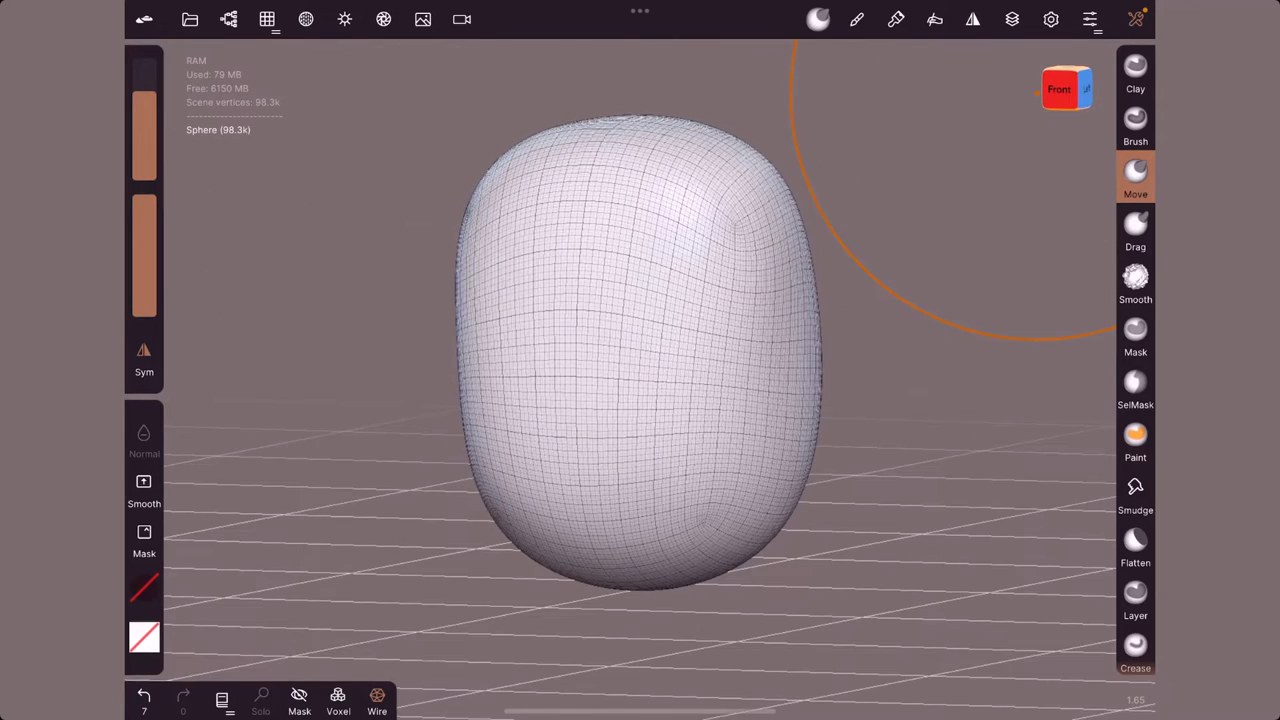
{"action": "left_click", "coordinate": [1059, 89]}
Pull the bottom down and pinch the lower sides into a narrow chin, showing stroke settings
{"action": "left_click_drag", "start_coordinate": [654, 580], "coordinate": [654, 623]}
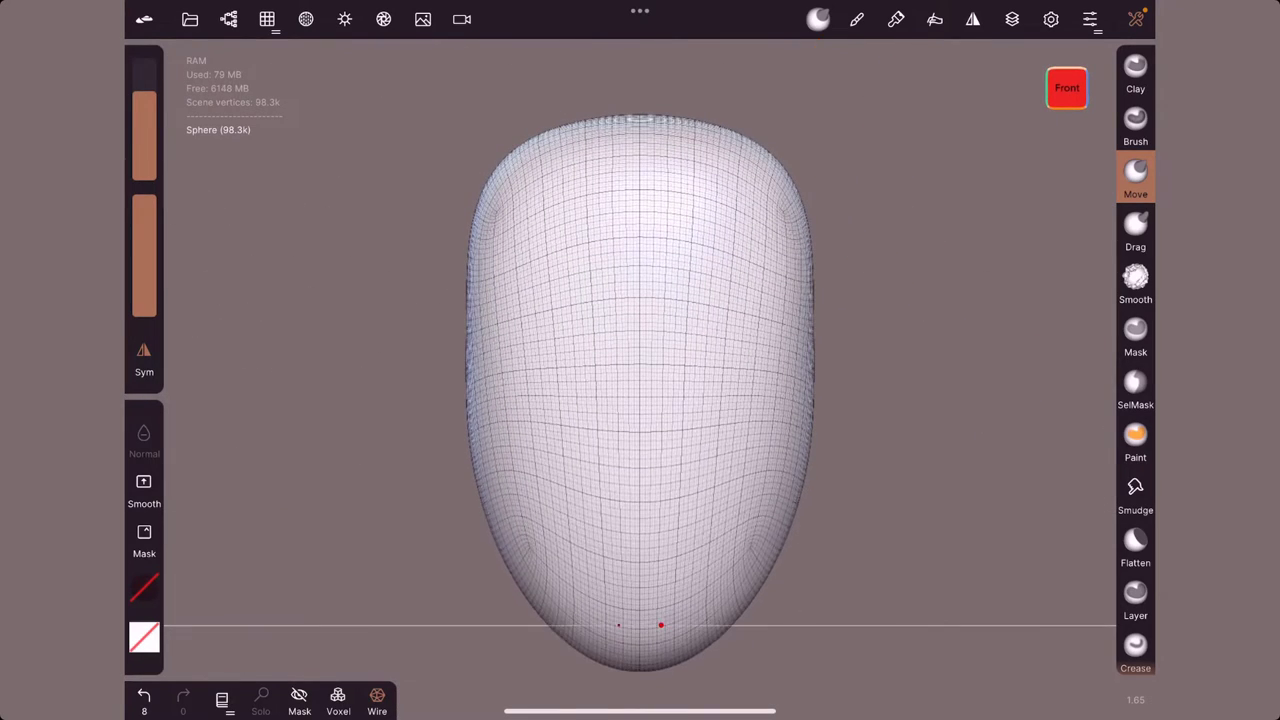
{"action": "left_click_drag", "start_coordinate": [771, 543], "coordinate": [762, 546]}
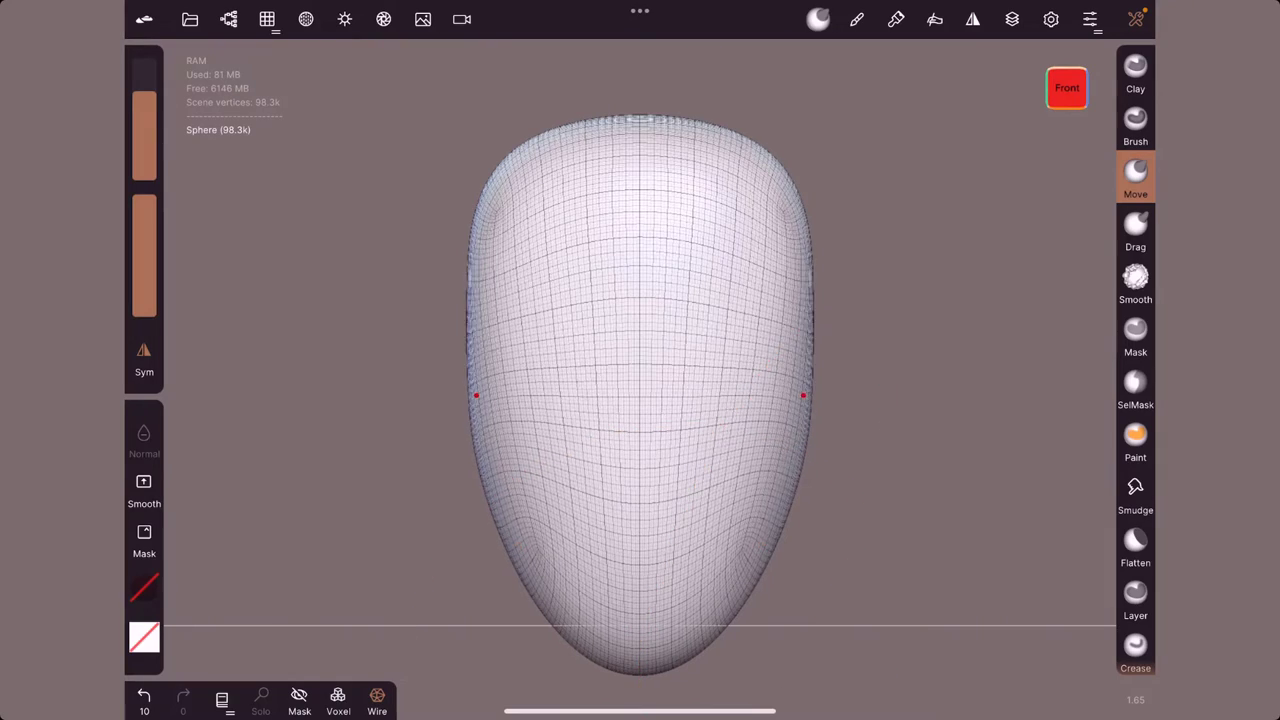
{"action": "left_click_drag", "start_coordinate": [775, 400], "coordinate": [791, 394]}
{"action": "left_click_drag", "start_coordinate": [1067, 88], "coordinate": [1045, 90]}
{"action": "left_click", "coordinate": [1072, 87]}
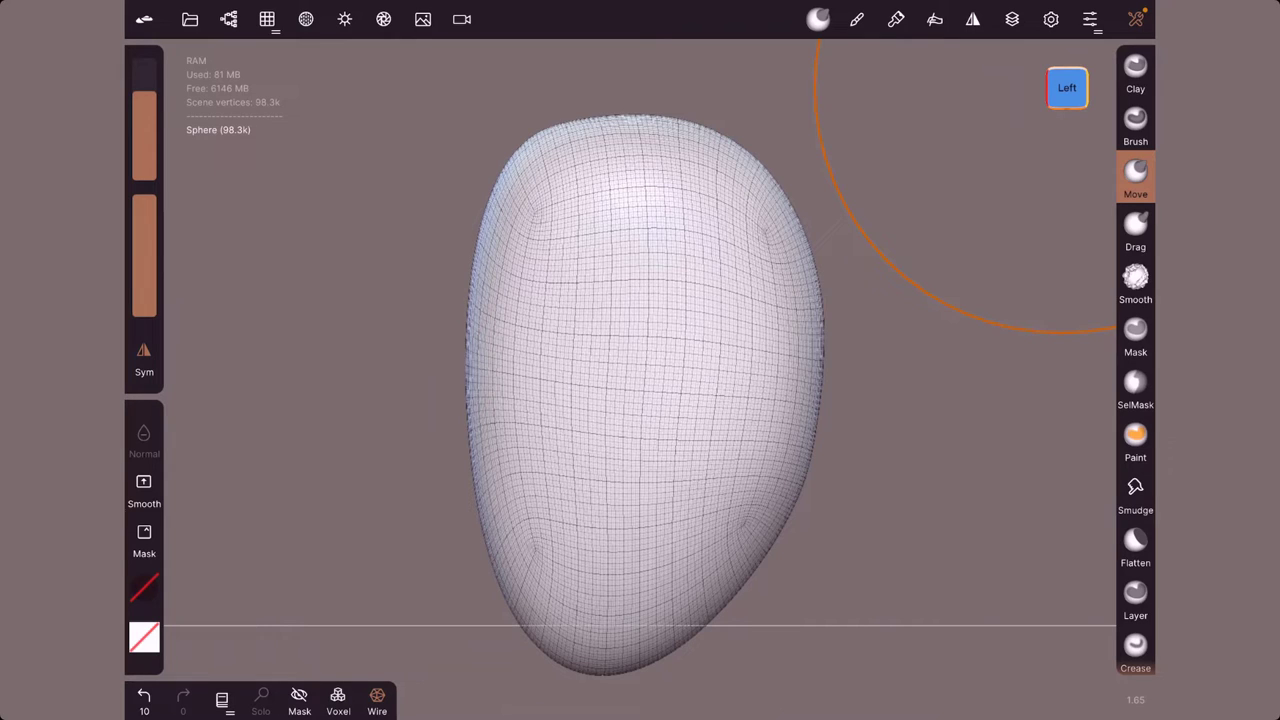
{"action": "left_click", "coordinate": [857, 19]}
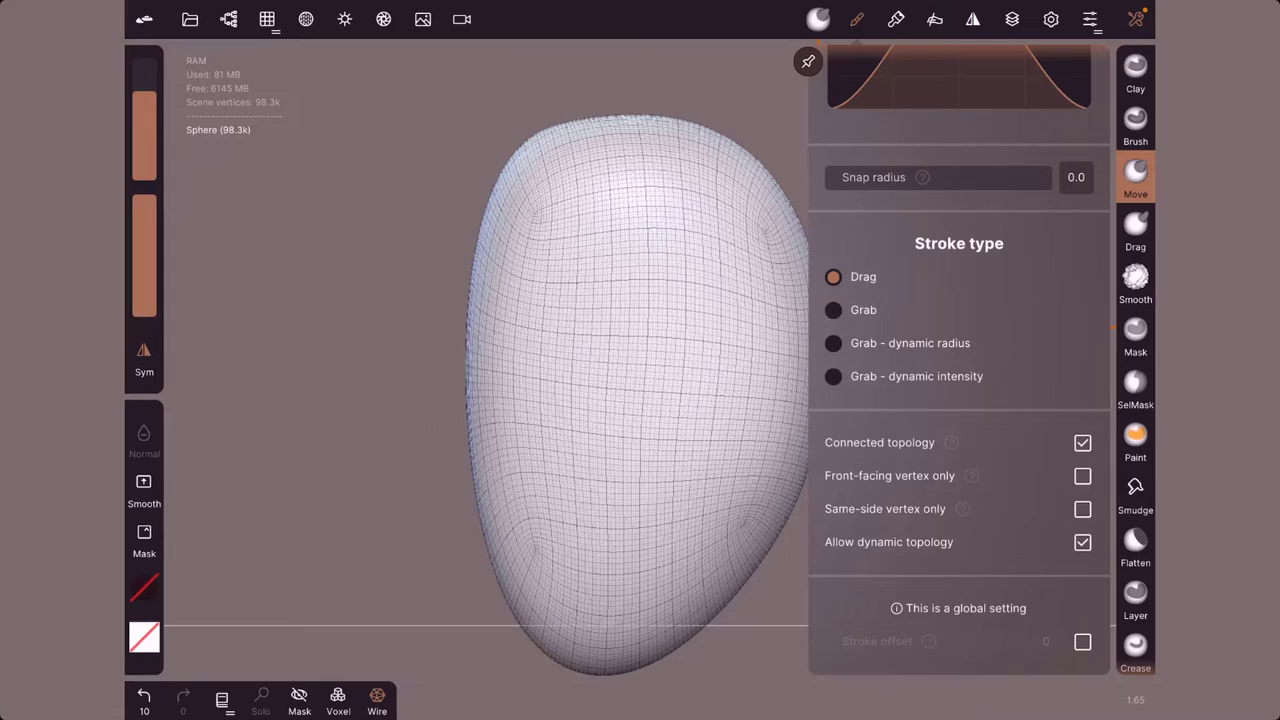
Switch the stroke type to Grab and hide the wireframe in Front view
{"action": "left_click", "coordinate": [850, 310]}
{"action": "left_click_drag", "start_coordinate": [300, 450], "coordinate": [380, 440]}
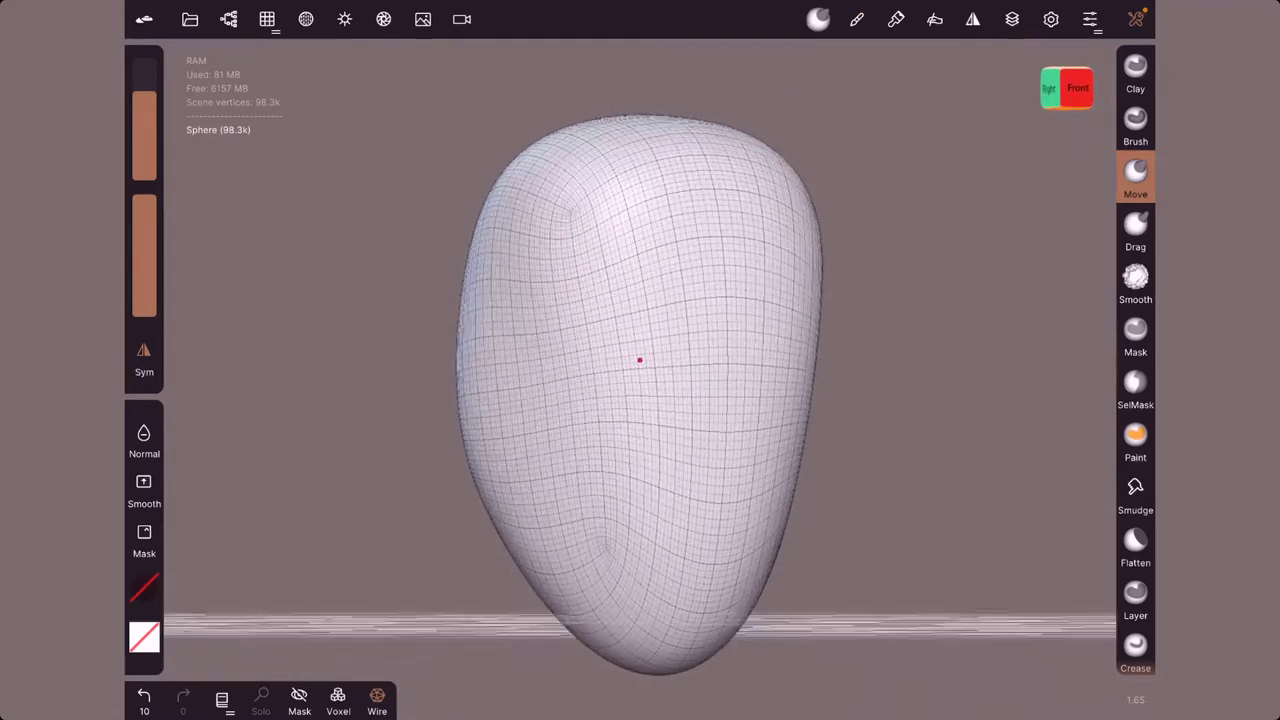
{"action": "left_click", "coordinate": [790, 207]}
{"action": "left_click", "coordinate": [1067, 87]}
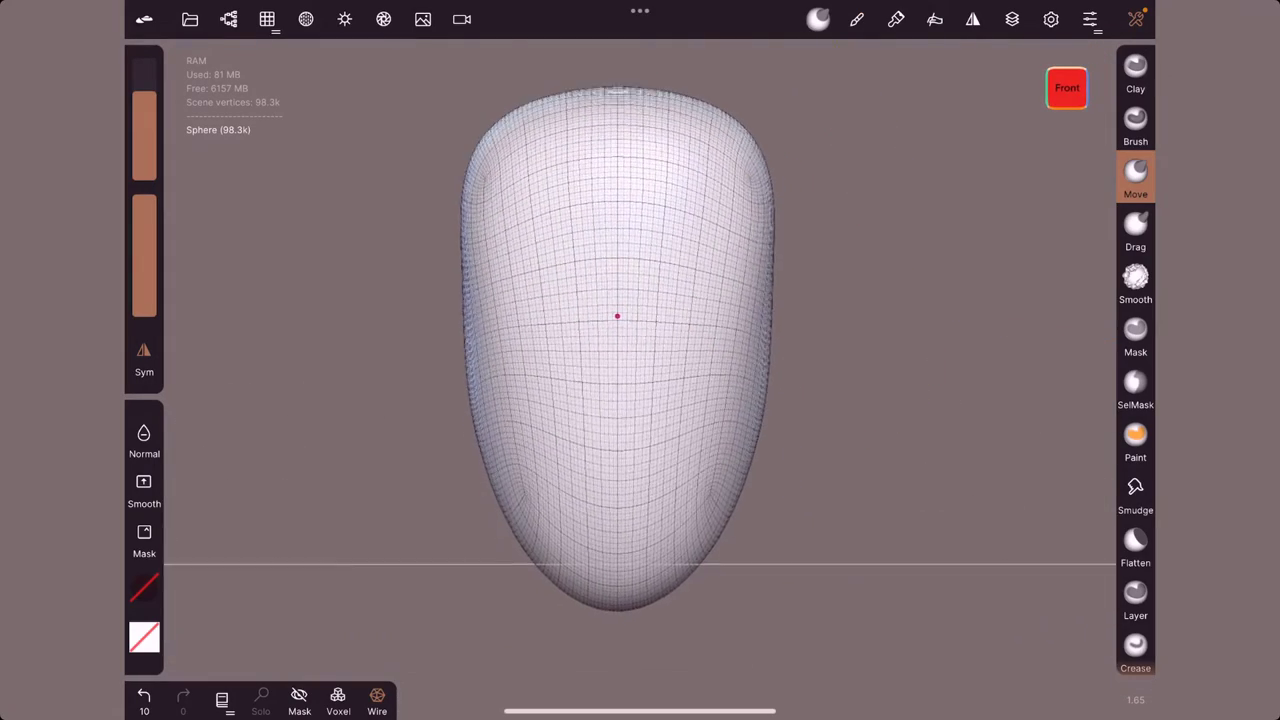
{"action": "left_click", "coordinate": [377, 700]}
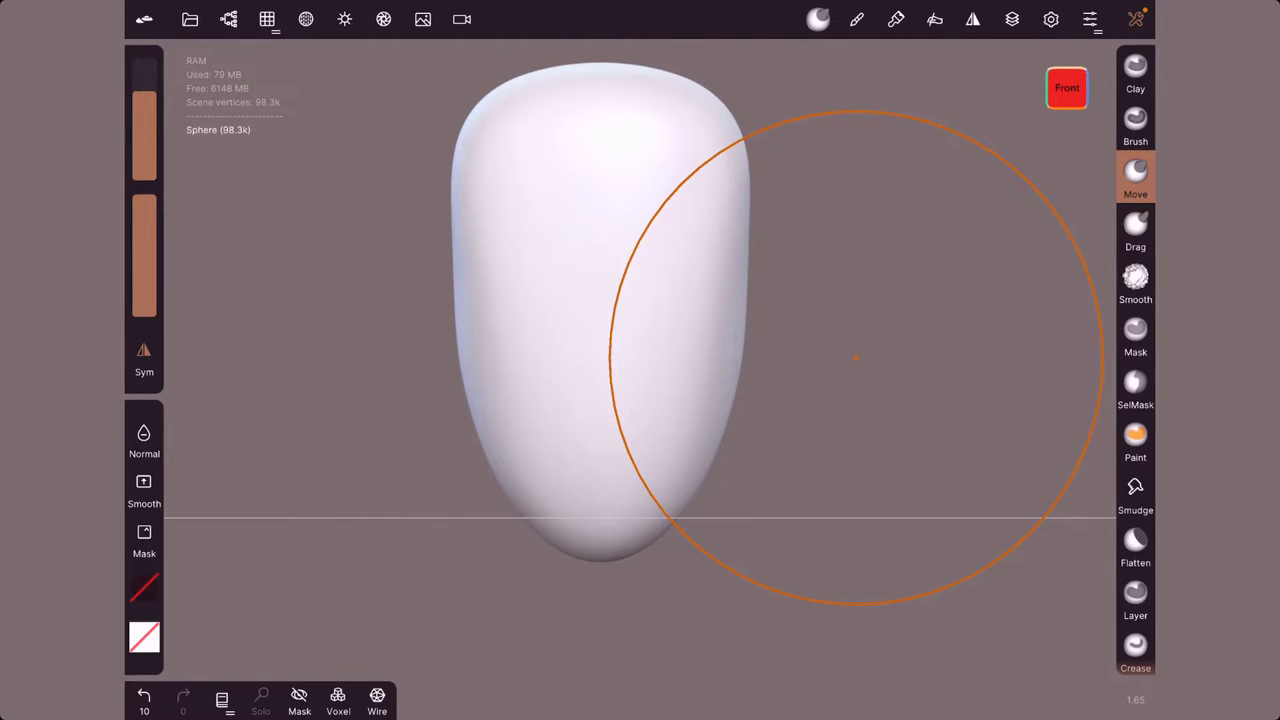
From an angled side view, bulge the head's profile out and up
{"action": "left_click_drag", "start_coordinate": [856, 356], "coordinate": [494, 330]}
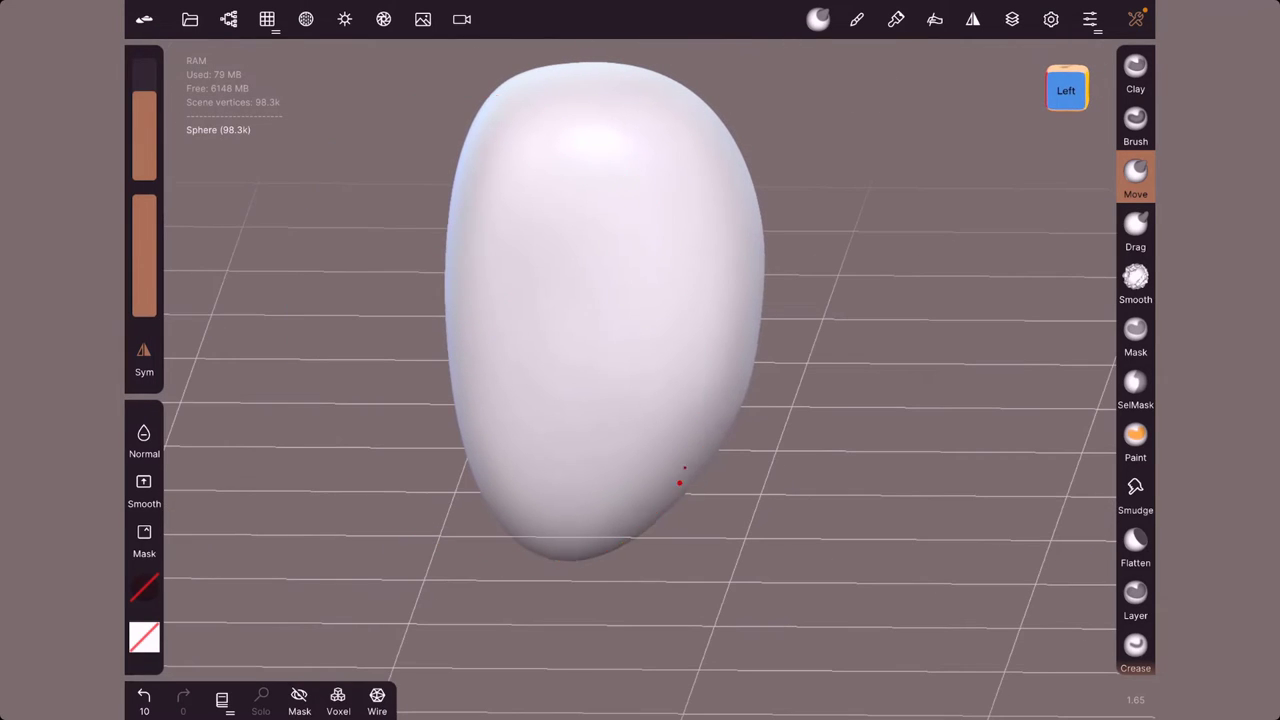
{"action": "left_click_drag", "start_coordinate": [677, 480], "coordinate": [700, 557]}
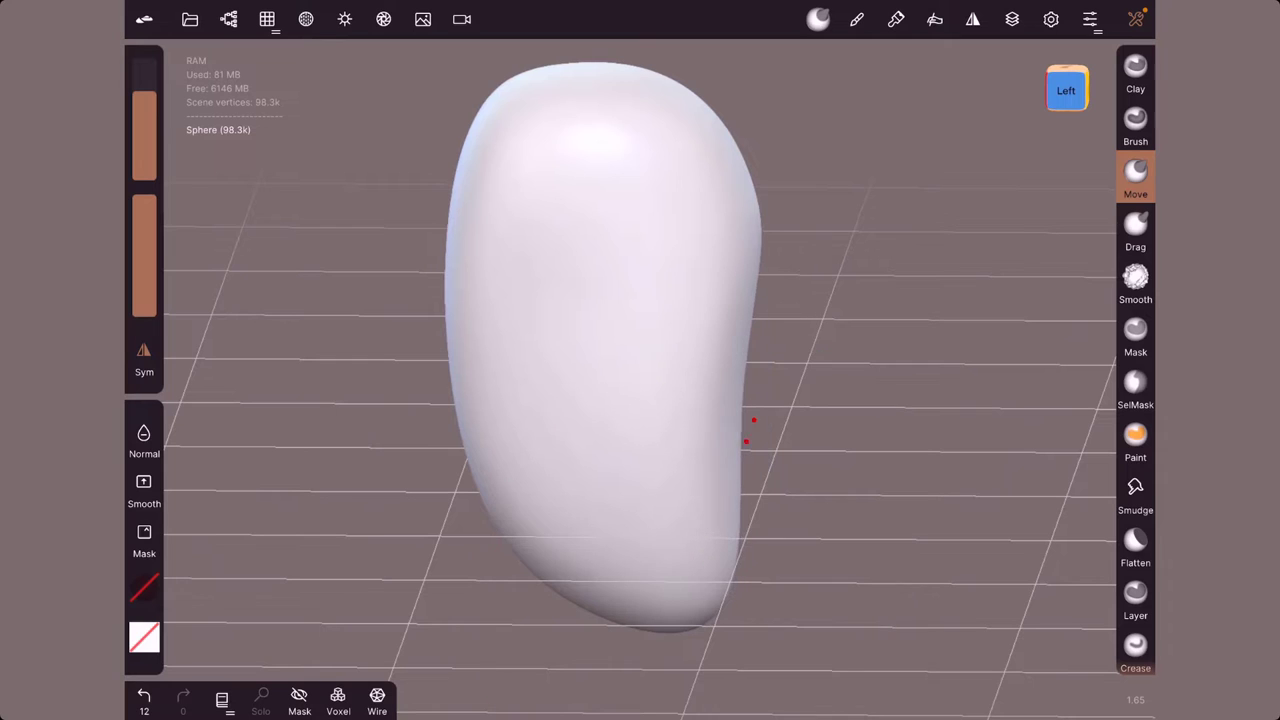
{"action": "left_click_drag", "start_coordinate": [750, 425], "coordinate": [731, 120]}
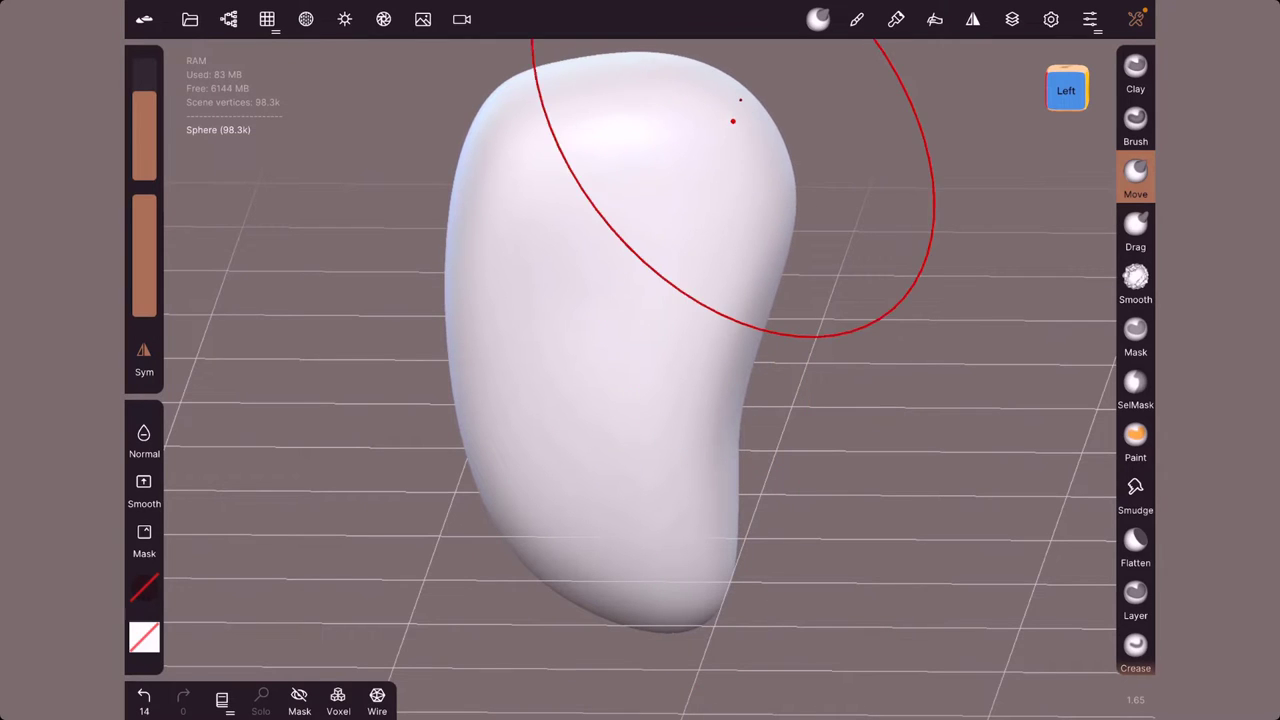
{"action": "left_click_drag", "start_coordinate": [589, 89], "coordinate": [588, 81]}
{"action": "mouse_move", "coordinate": [740, 480]}
{"action": "left_mouse_down"}
{"action": "mouse_move", "coordinate": [789, 326]}
{"action": "mouse_move", "coordinate": [798, 165]}
{"action": "mouse_move", "coordinate": [737, 80]}
{"action": "left_mouse_up"}
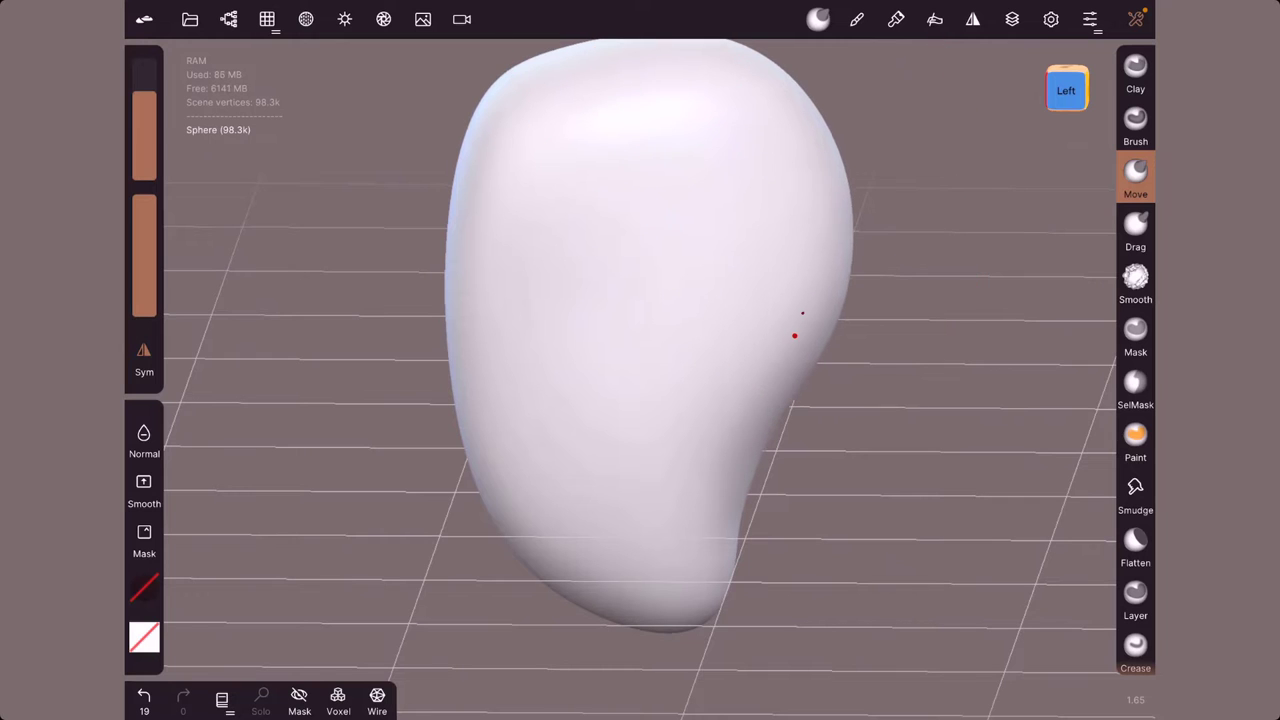
{"action": "left_click_drag", "start_coordinate": [794, 334], "coordinate": [810, 335]}
From the front, raise the top and widen both upper sides symmetrically
{"action": "middle_click_drag", "start_coordinate": [810, 335], "coordinate": [617, 292]}
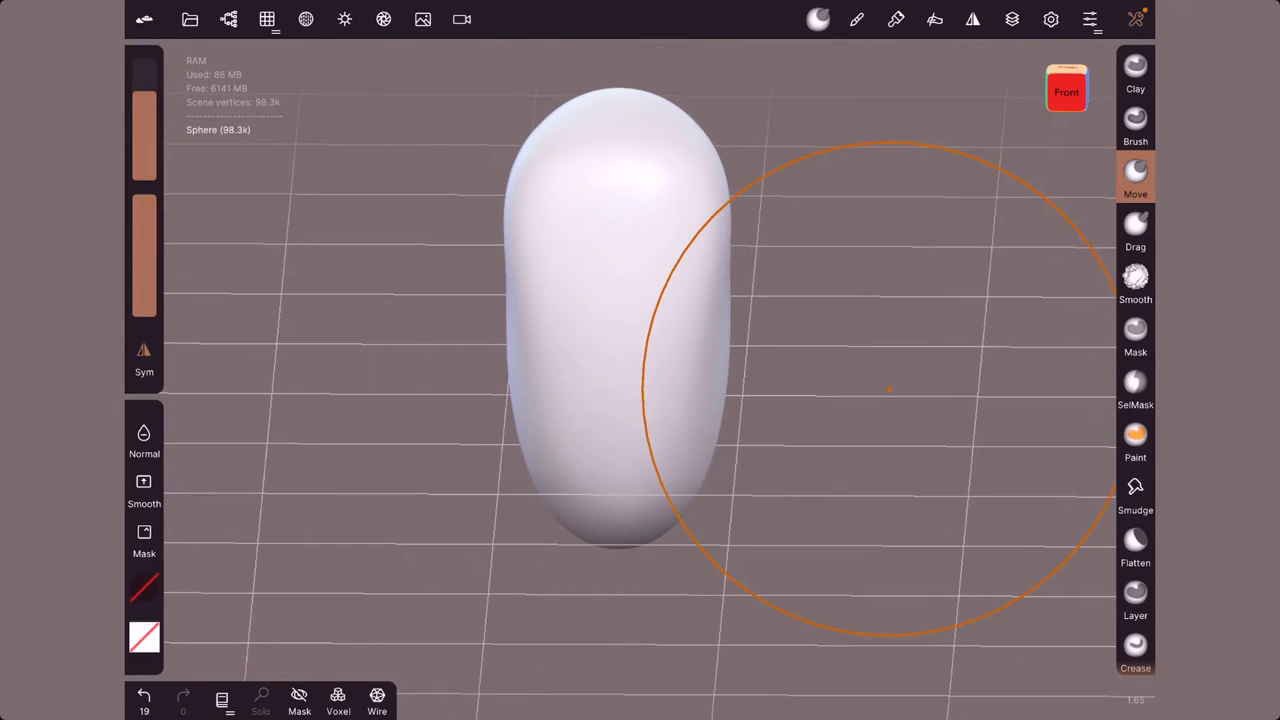
{"action": "left_click_drag", "start_coordinate": [522, 198], "coordinate": [480, 163]}
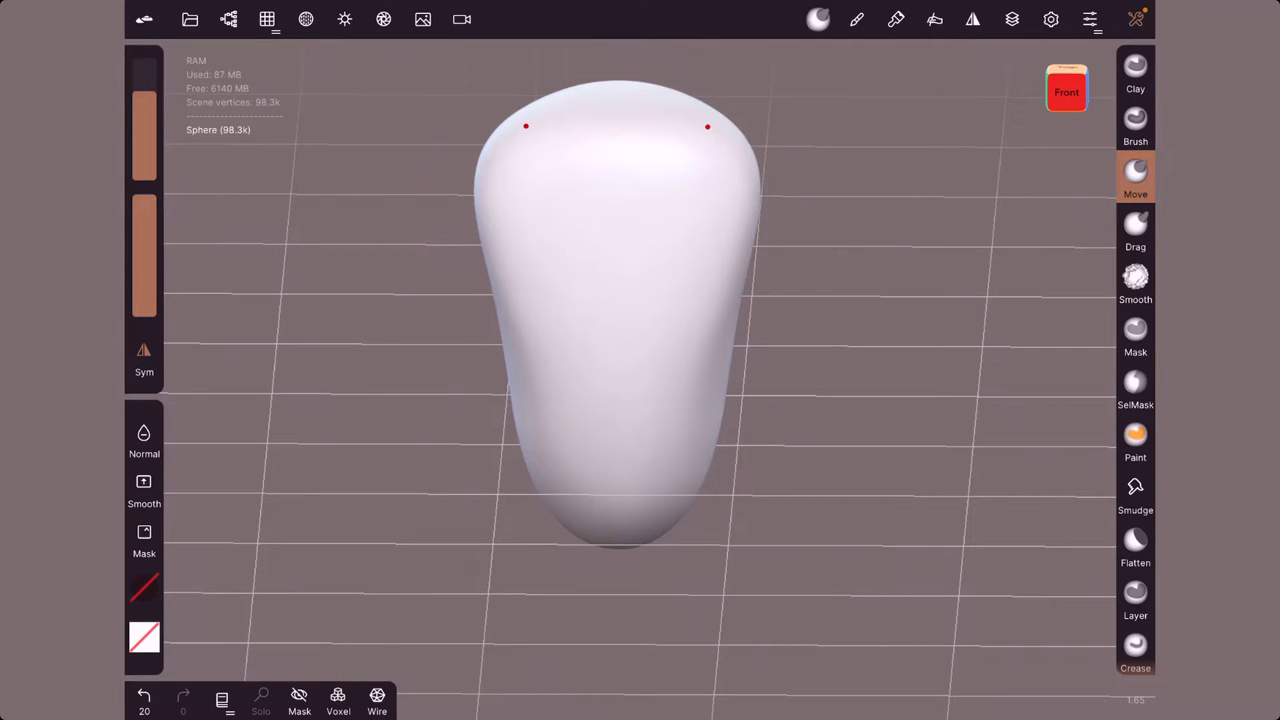
{"action": "left_click_drag", "start_coordinate": [526, 126], "coordinate": [520, 109]}
{"action": "left_click_drag", "start_coordinate": [497, 263], "coordinate": [472, 262]}
In Left view, push the back of the head out and pull the chin down
{"action": "mouse_move", "coordinate": [760, 262]}
{"action": "left_mouse_down"}
{"action": "mouse_move", "coordinate": [731, 366]}
{"action": "mouse_move", "coordinate": [600, 294]}
{"action": "left_mouse_up"}
{"action": "left_click", "coordinate": [1068, 90]}
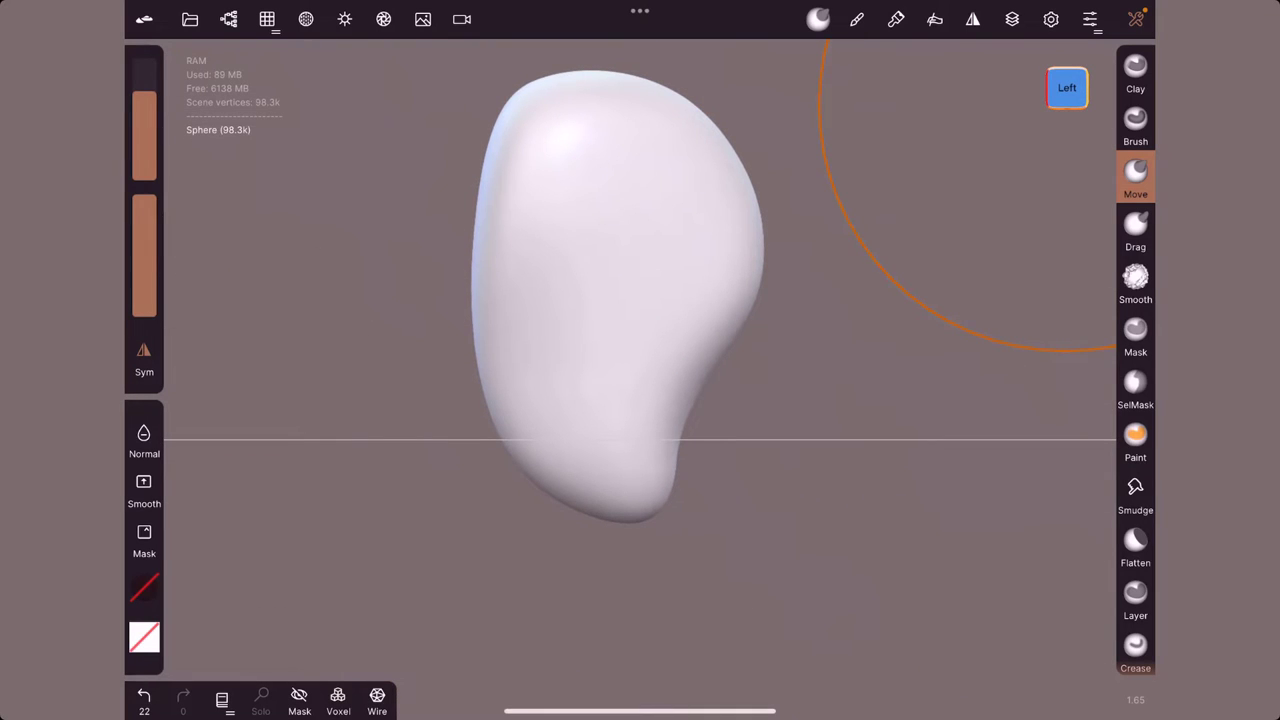
{"action": "left_click_drag", "start_coordinate": [600, 495], "coordinate": [577, 518]}
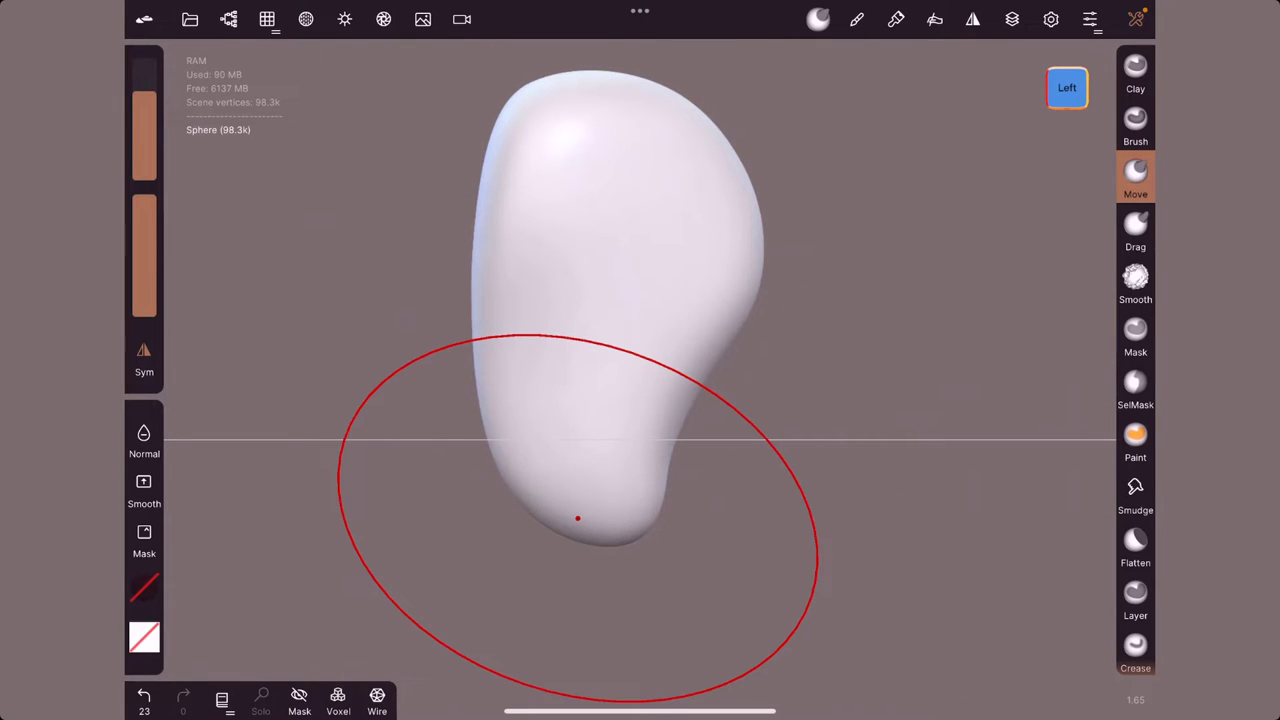
{"action": "left_click_drag", "start_coordinate": [751, 251], "coordinate": [766, 240]}
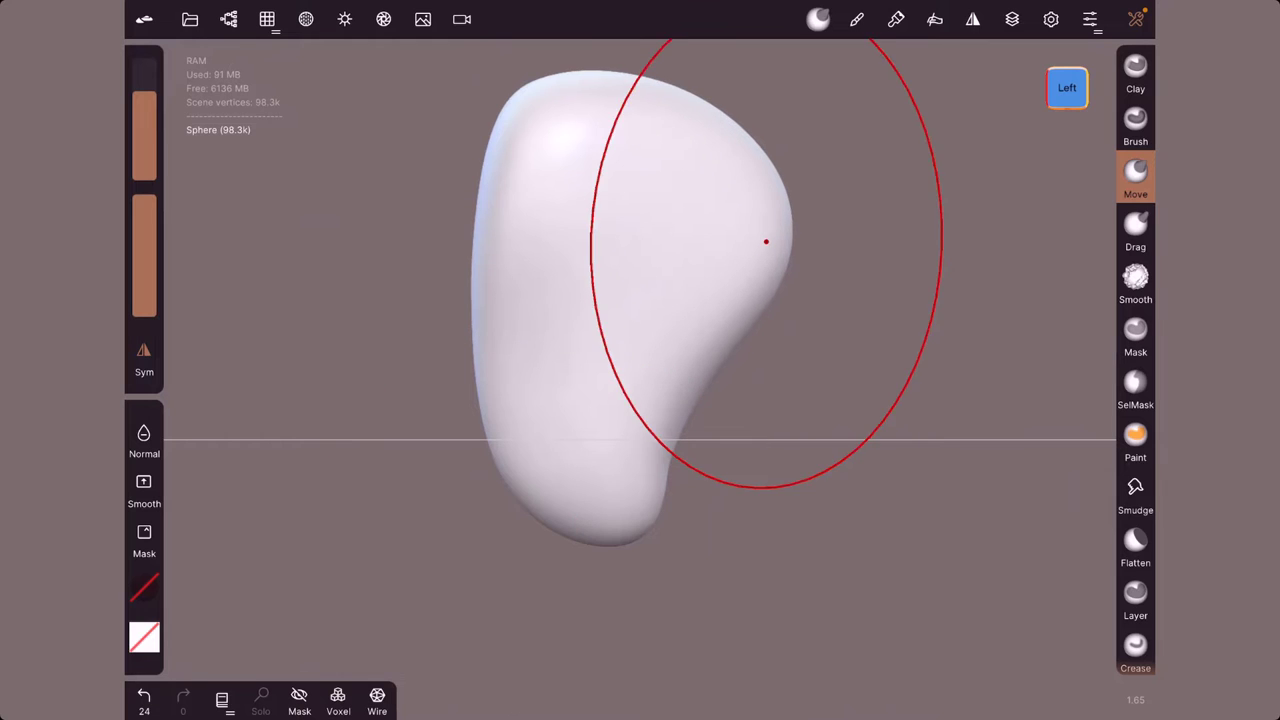
{"action": "left_click_drag", "start_coordinate": [730, 150], "coordinate": [717, 103]}
{"action": "left_click_drag", "start_coordinate": [754, 277], "coordinate": [740, 351]}
{"action": "left_click_drag", "start_coordinate": [680, 423], "coordinate": [623, 520]}
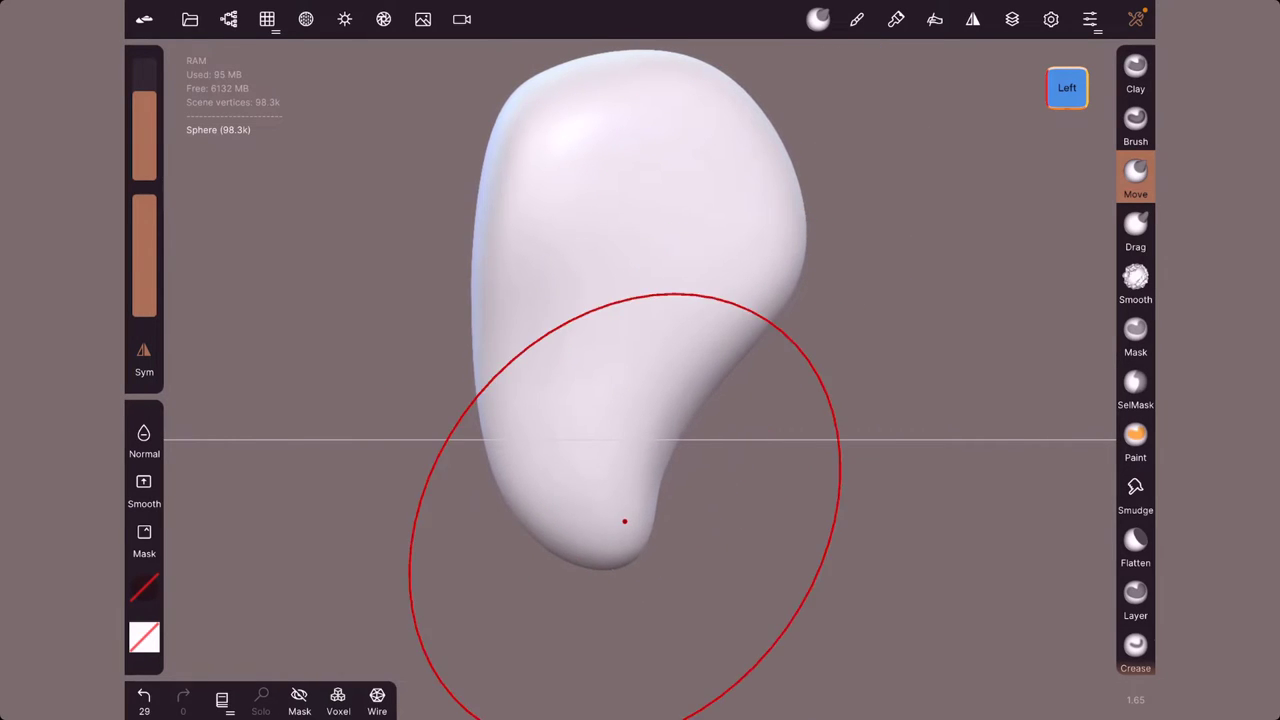
{"action": "left_click_drag", "start_coordinate": [860, 440], "coordinate": [1060, 100]}
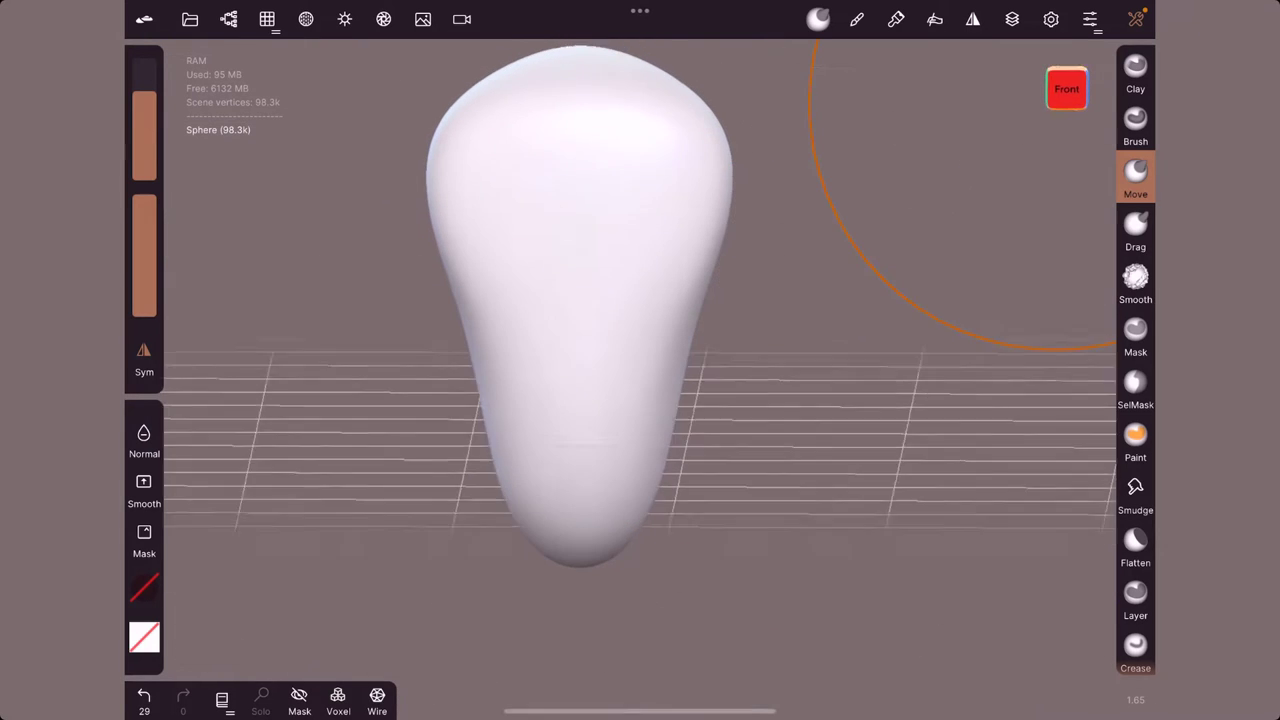
Orbit the view slightly toward the tapered head sculpt
{"action": "left_click_drag", "start_coordinate": [571, 303], "coordinate": [825, 435]}
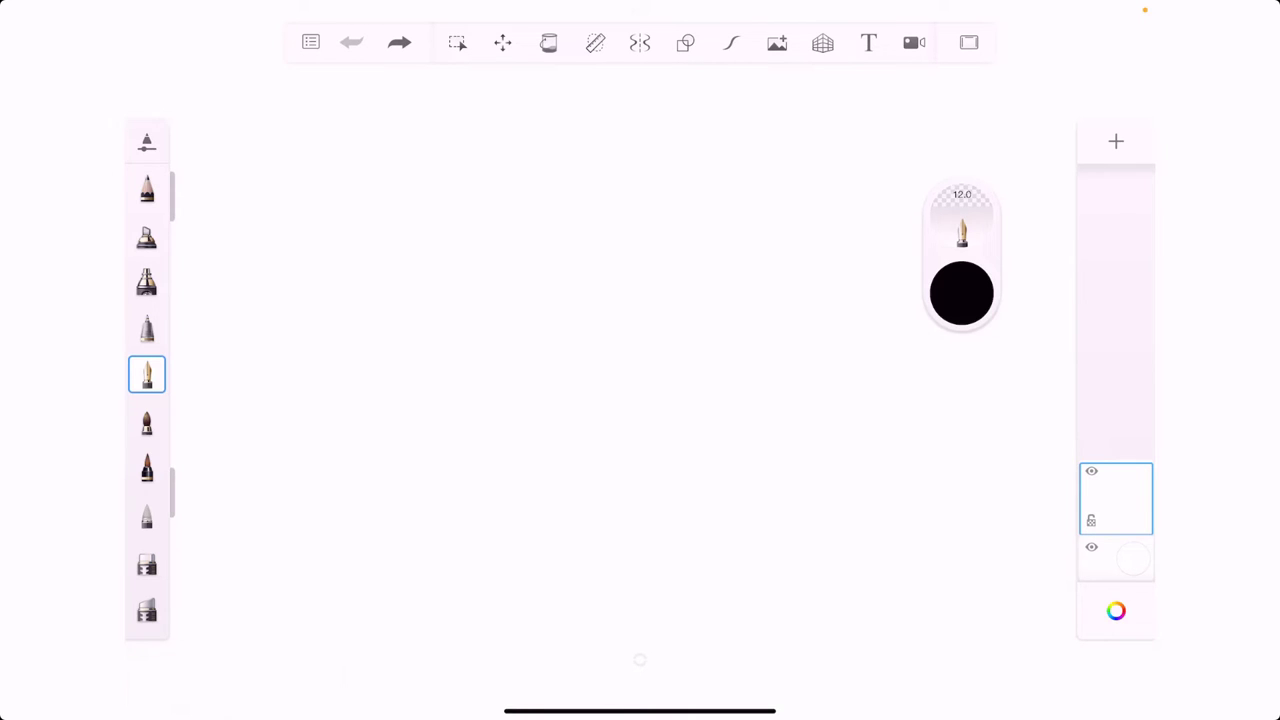
Sketch a flat surface with a perpendicular line and a right-angle marker
{"action": "left_click_drag", "start_coordinate": [342, 481], "coordinate": [676, 476]}
{"action": "left_click_drag", "start_coordinate": [489, 479], "coordinate": [482, 272]}
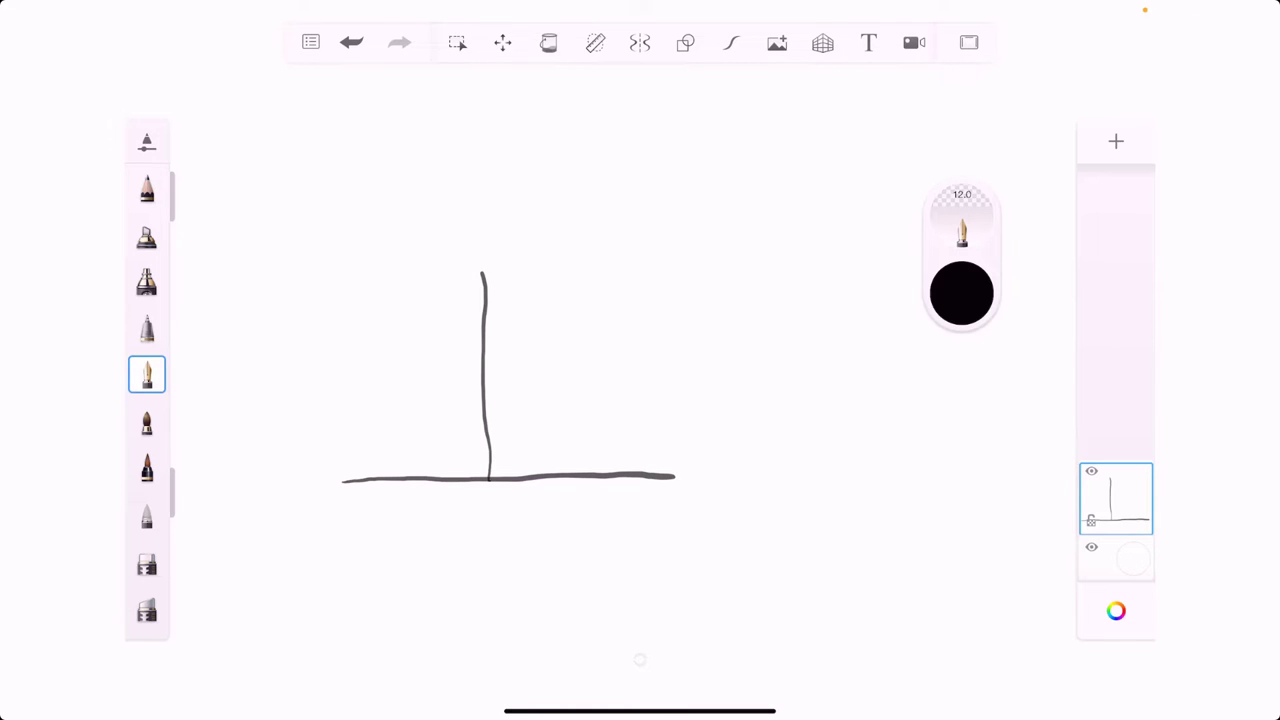
{"action": "mouse_move", "coordinate": [490, 435]}
{"action": "left_mouse_down"}
{"action": "mouse_move", "coordinate": [522, 435]}
{"action": "mouse_move", "coordinate": [538, 476]}
{"action": "left_mouse_up"}
{"action": "left_click_drag", "start_coordinate": [676, 483], "coordinate": [730, 575]}
{"action": "left_click_drag", "start_coordinate": [288, 577], "coordinate": [297, 655]}
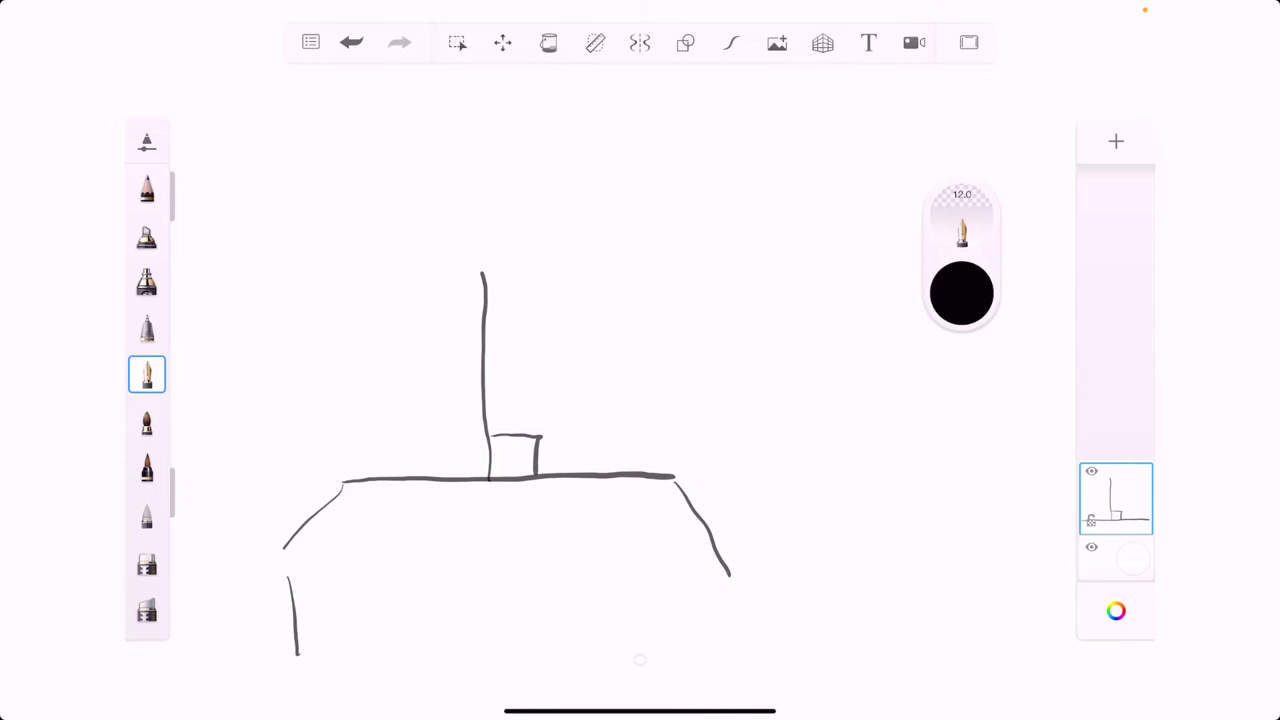
{"action": "left_click_drag", "start_coordinate": [727, 588], "coordinate": [729, 655]}
{"action": "left_click_drag", "start_coordinate": [710, 518], "coordinate": [824, 466]}
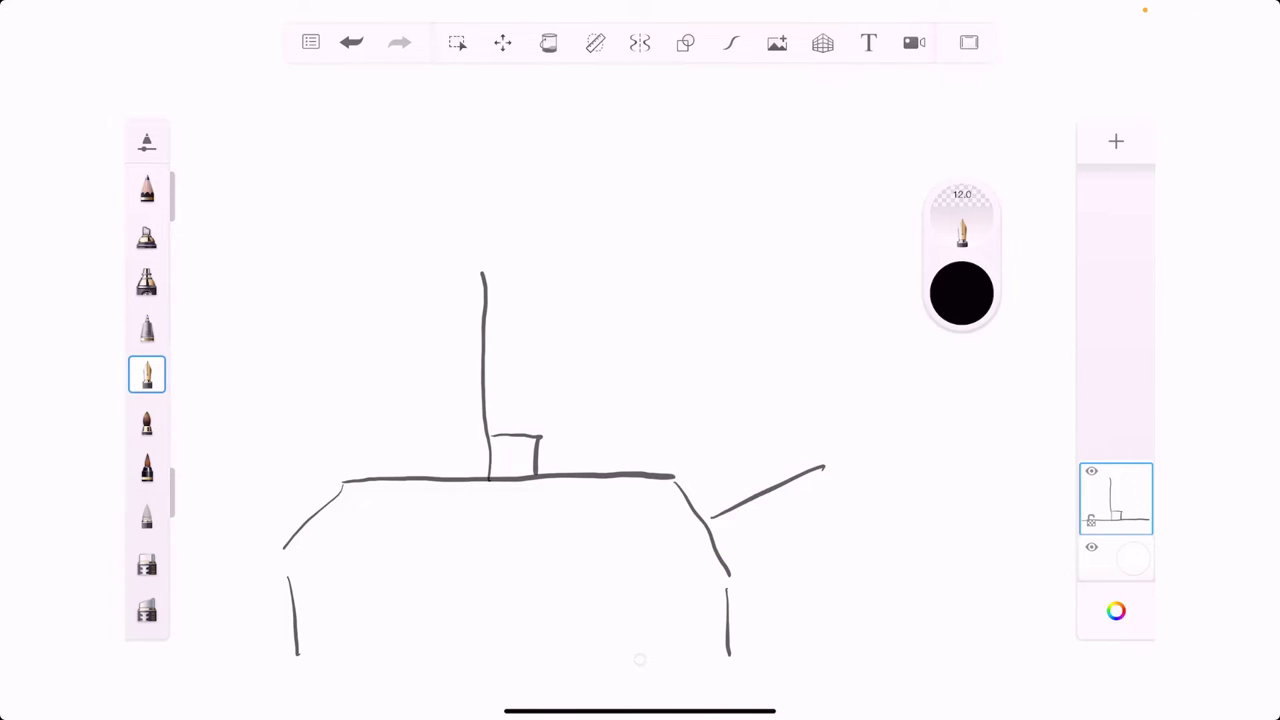
{"action": "left_click_drag", "start_coordinate": [727, 624], "coordinate": [820, 623]}
{"action": "left_click_drag", "start_coordinate": [201, 604], "coordinate": [293, 603]}
{"action": "left_click_drag", "start_coordinate": [307, 508], "coordinate": [231, 414]}
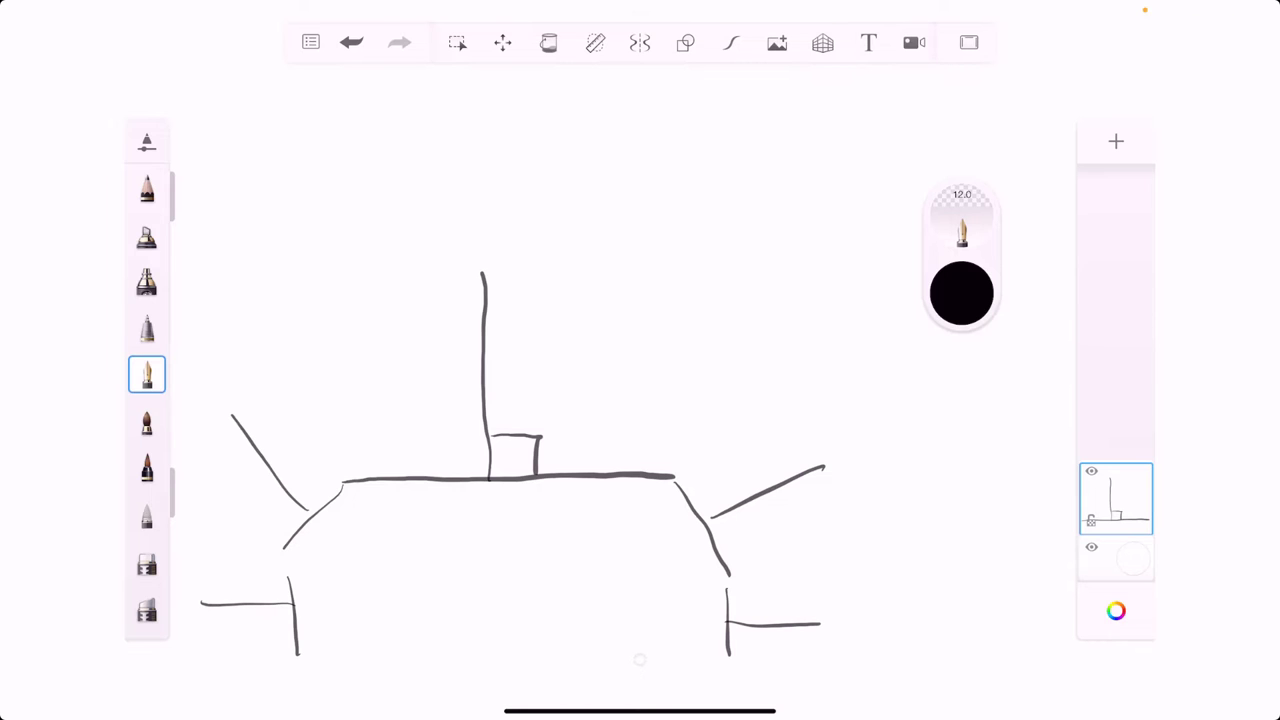
Sketch a box with a line pointing up from its top
{"action": "mouse_move", "coordinate": [600, 265]}
{"action": "left_mouse_down"}
{"action": "mouse_move", "coordinate": [600, 385]}
{"action": "mouse_move", "coordinate": [717, 262]}
{"action": "mouse_move", "coordinate": [643, 386]}
{"action": "mouse_move", "coordinate": [591, 390]}
{"action": "mouse_move", "coordinate": [716, 197]}
{"action": "left_mouse_up"}
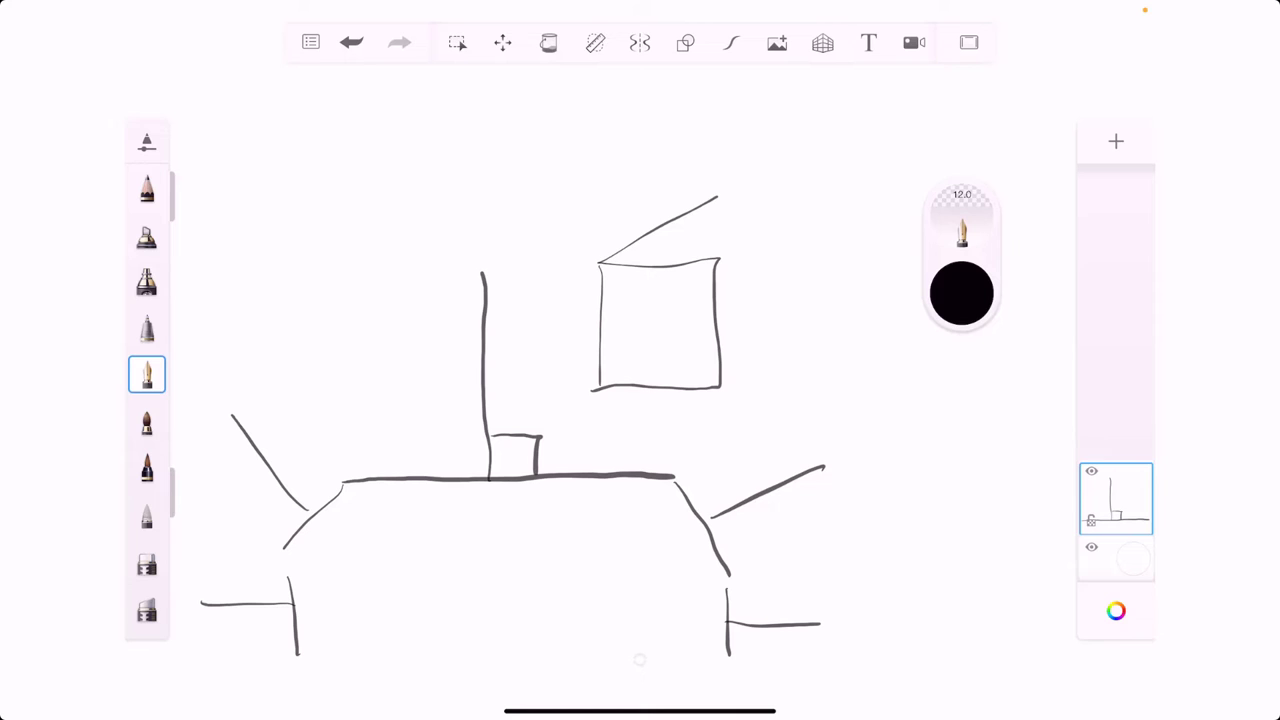
{"action": "left_click_drag", "start_coordinate": [718, 262], "coordinate": [785, 212]}
{"action": "mouse_move", "coordinate": [710, 200]}
{"action": "left_mouse_down"}
{"action": "mouse_move", "coordinate": [775, 200]}
{"action": "mouse_move", "coordinate": [790, 240]}
{"action": "mouse_move", "coordinate": [780, 324]}
{"action": "left_mouse_up"}
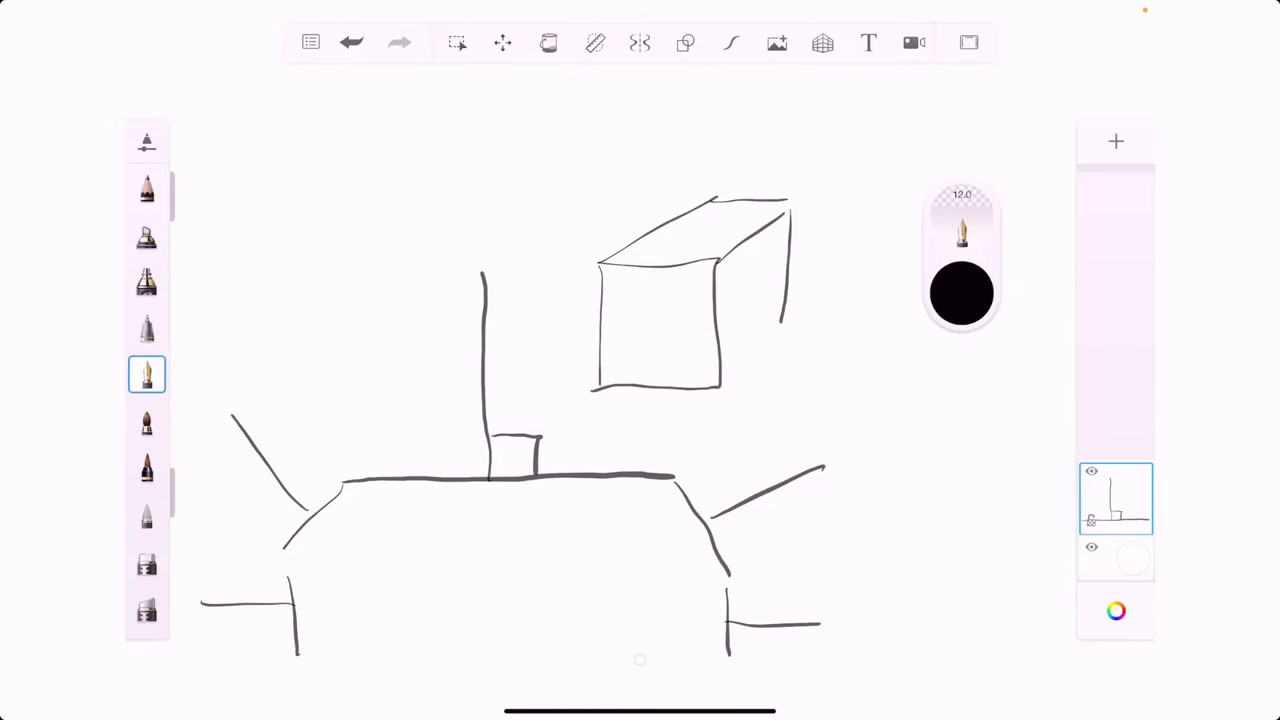
{"action": "mouse_move", "coordinate": [719, 385]}
{"action": "left_mouse_down"}
{"action": "mouse_move", "coordinate": [781, 322]}
{"action": "mouse_move", "coordinate": [866, 286]}
{"action": "left_mouse_up"}
{"action": "left_click_drag", "start_coordinate": [715, 131], "coordinate": [706, 236]}
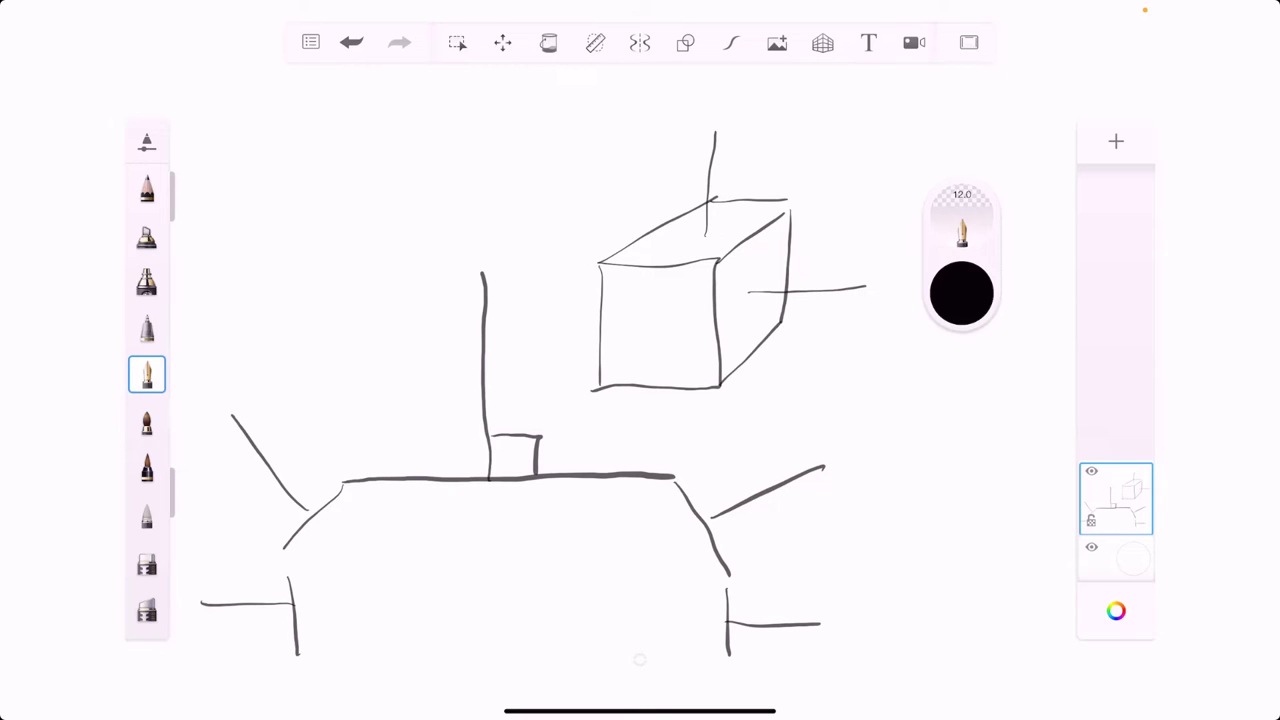
Write and underline 'Normal', and add arrowheads to the cube's perpendicular lines
{"action": "mouse_move", "coordinate": [796, 360]}
{"action": "left_mouse_down"}
{"action": "mouse_move", "coordinate": [792, 414]}
{"action": "mouse_move", "coordinate": [842, 332]}
{"action": "left_mouse_up"}
{"action": "left_click_drag", "start_coordinate": [852, 386], "coordinate": [946, 404]}
{"action": "left_click_drag", "start_coordinate": [972, 350], "coordinate": [966, 412]}
{"action": "left_click_drag", "start_coordinate": [808, 432], "coordinate": [993, 432]}
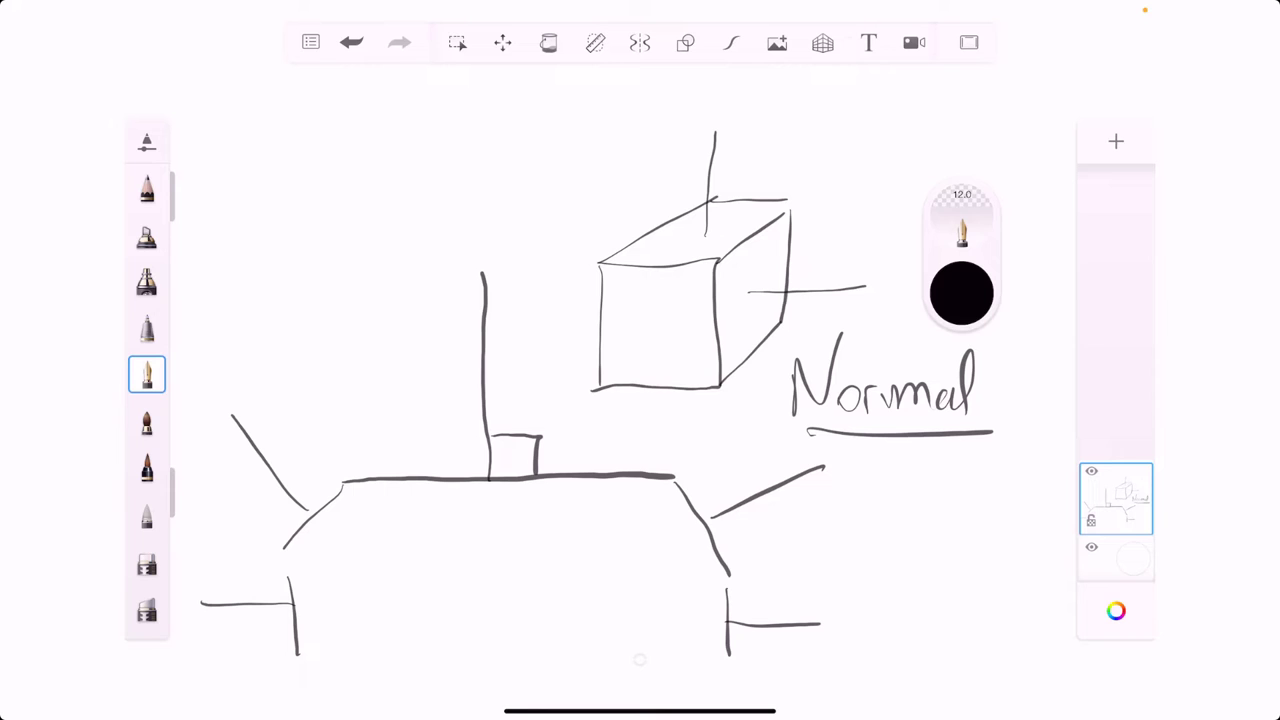
{"action": "left_click_drag", "start_coordinate": [698, 218], "coordinate": [722, 214]}
{"action": "mouse_move", "coordinate": [764, 280]}
{"action": "left_mouse_down"}
{"action": "mouse_move", "coordinate": [744, 294]}
{"action": "mouse_move", "coordinate": [766, 310]}
{"action": "left_mouse_up"}
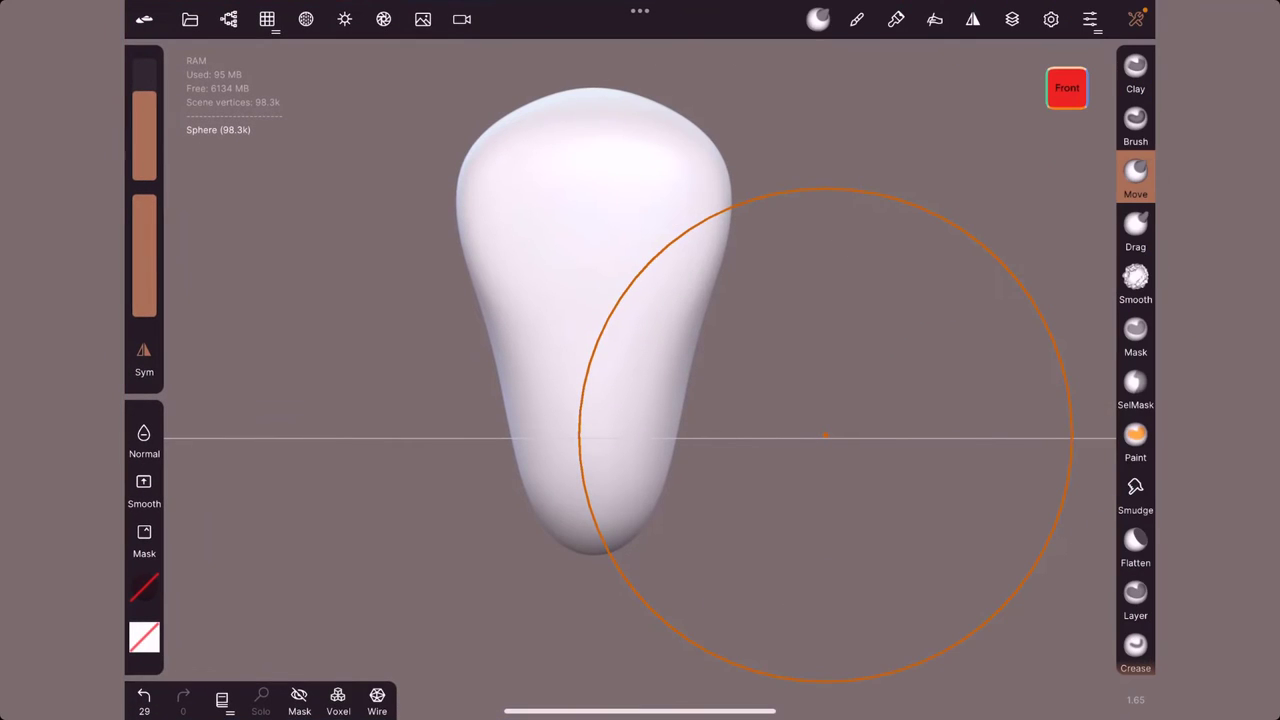
Shrink the brush and pull symmetric pointed horns straight out from the head's upper sides
{"action": "left_click_drag", "start_coordinate": [144, 95], "coordinate": [144, 128]}
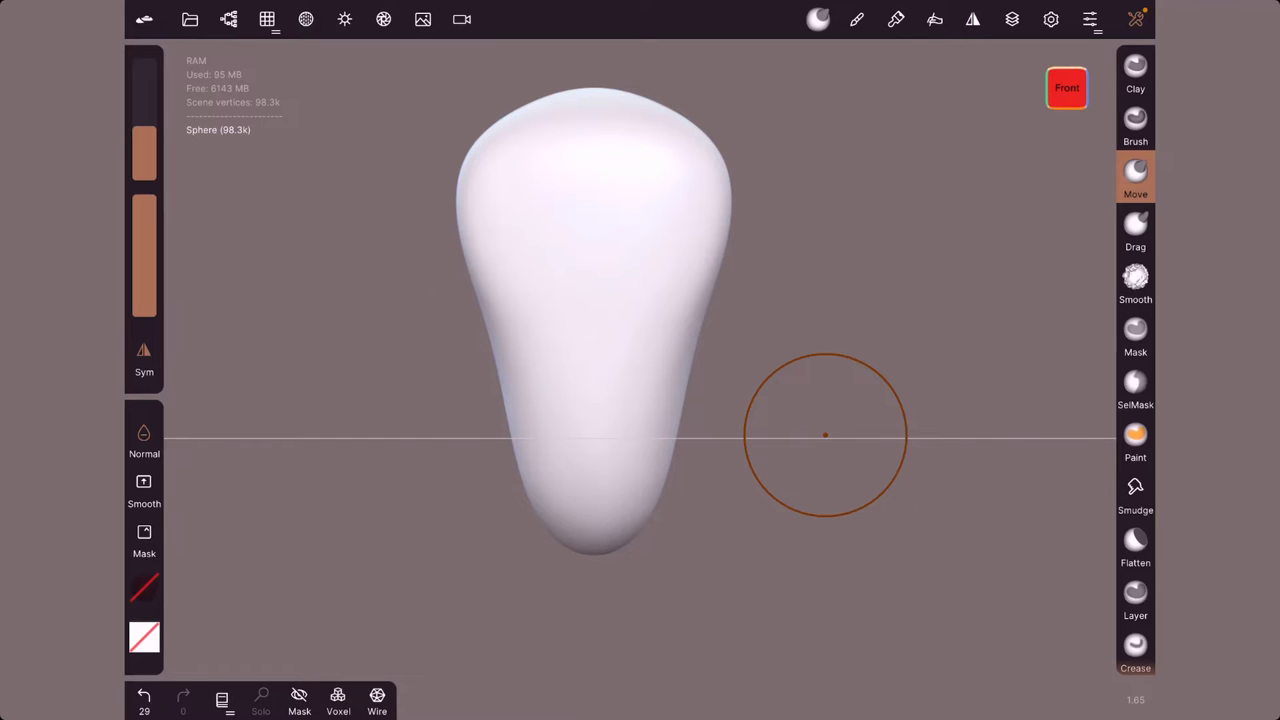
{"action": "left_click_drag", "start_coordinate": [726, 200], "coordinate": [820, 178]}
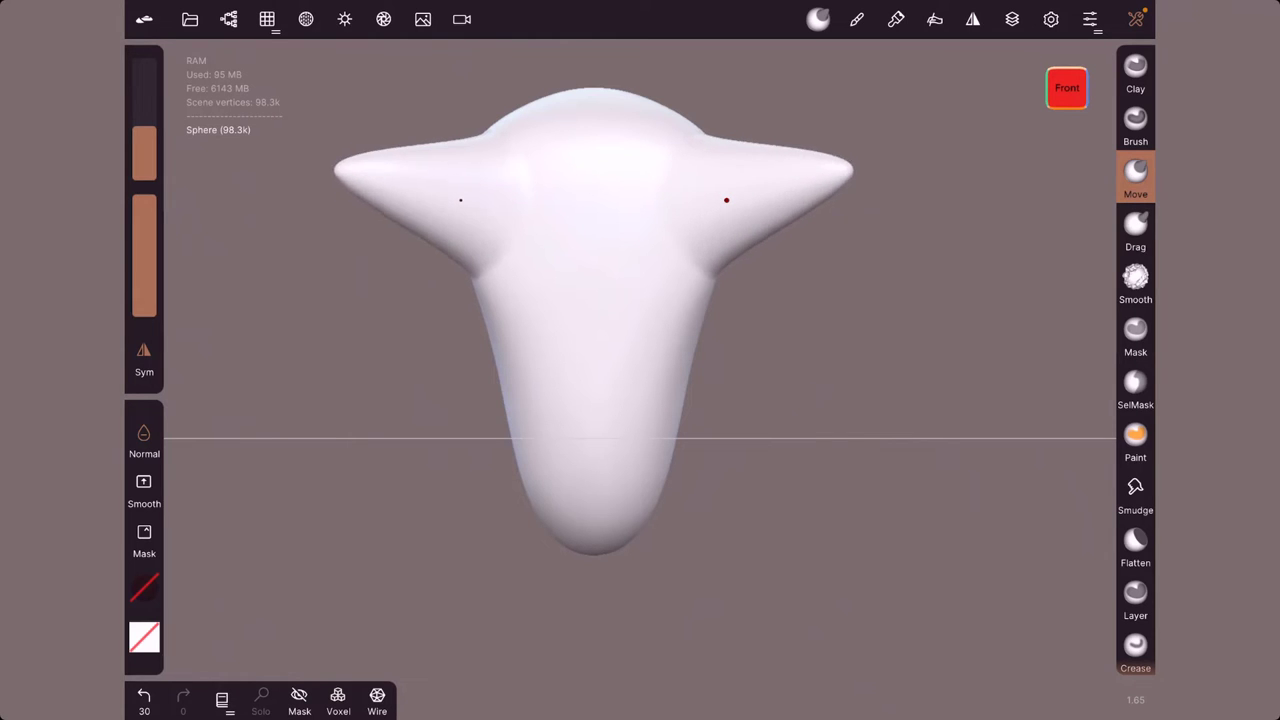
{"action": "key", "text": "ctrl+z"}
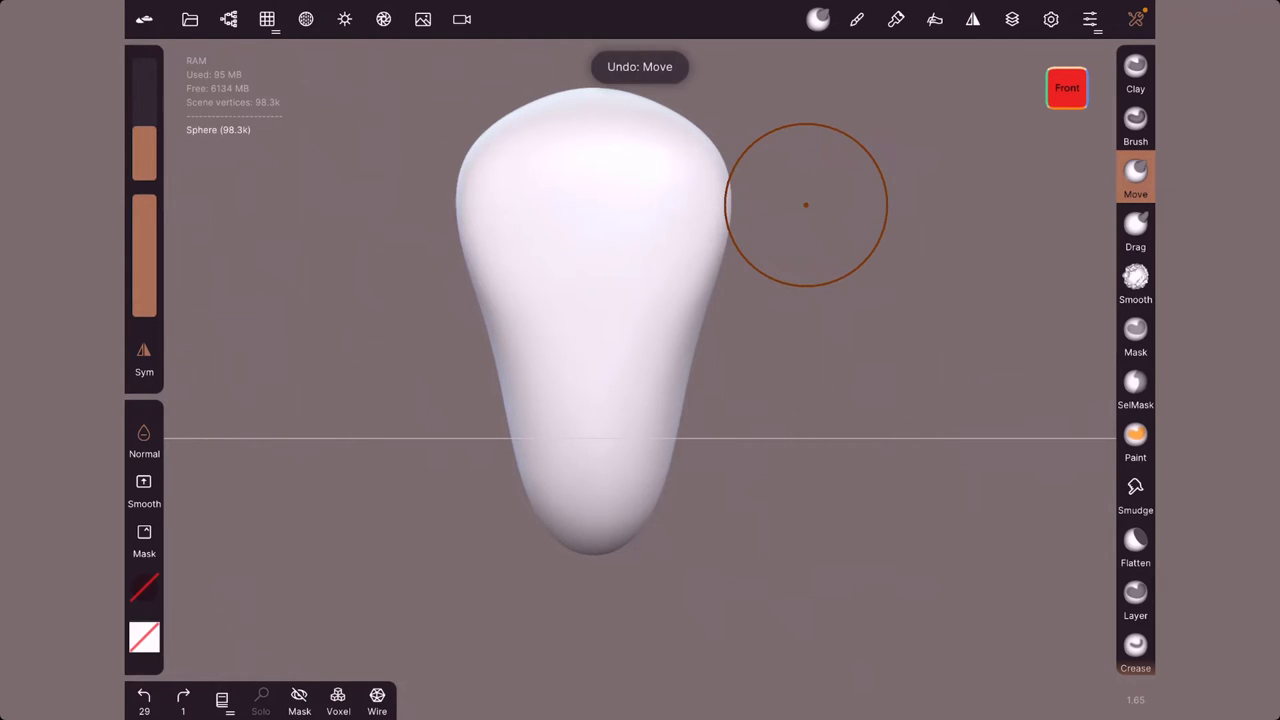
{"action": "left_click_drag", "start_coordinate": [708, 195], "coordinate": [800, 245]}
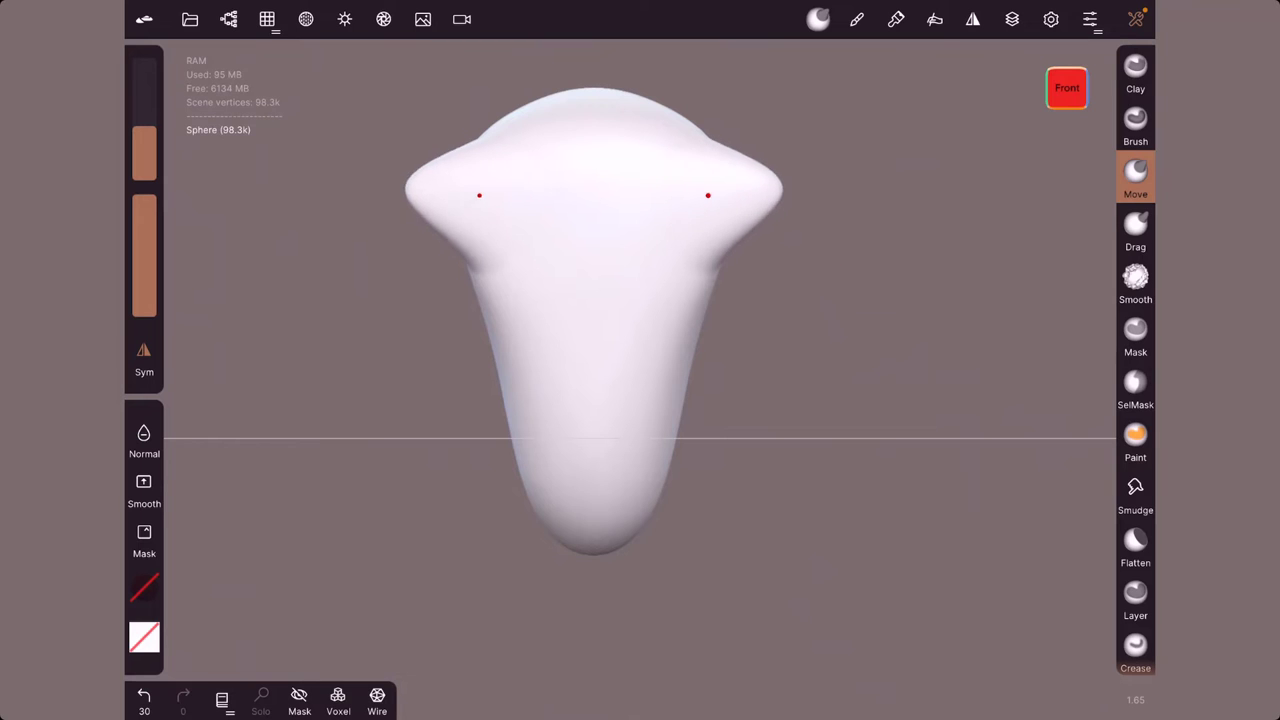
{"action": "left_click_drag", "start_coordinate": [708, 195], "coordinate": [815, 186]}
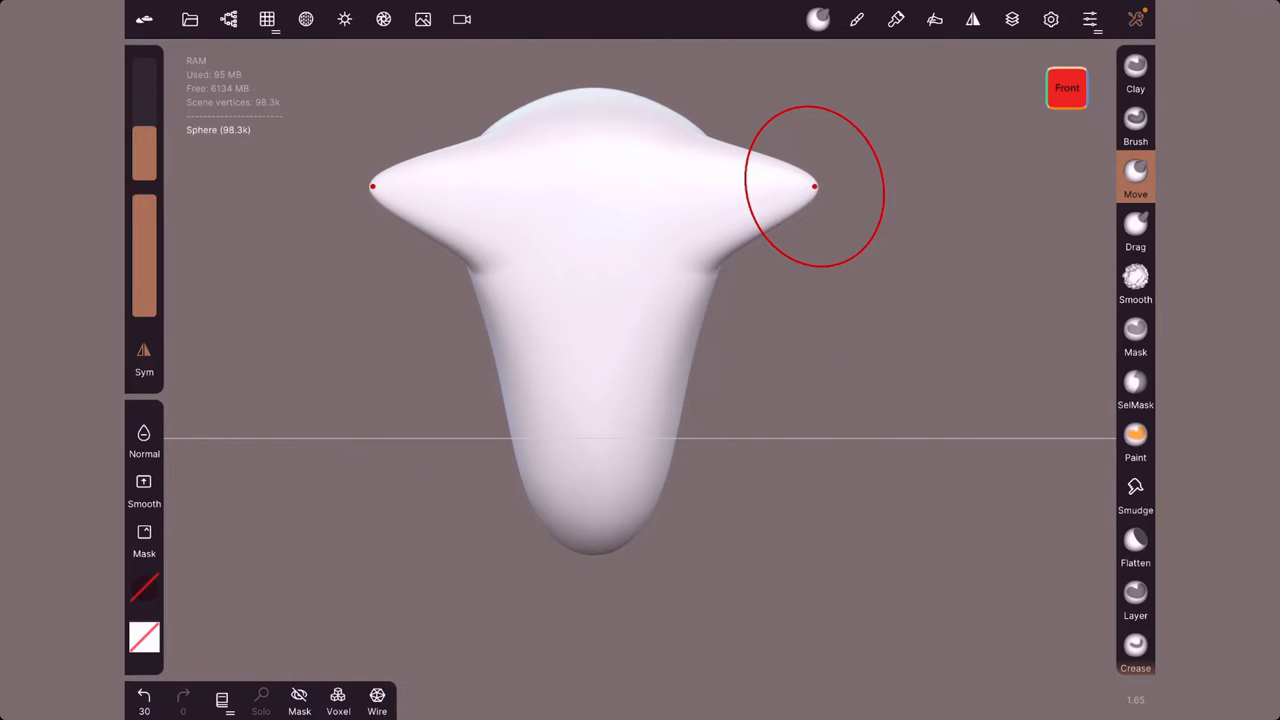
Turn on the wireframe and orbit to inspect the horns
{"action": "left_click", "coordinate": [377, 695]}
{"action": "scroll", "coordinate": [517, 340], "scroll_direction": "up", "scroll_amount": 5}
{"action": "middle_click_drag", "start_coordinate": [517, 340], "coordinate": [766, 325]}
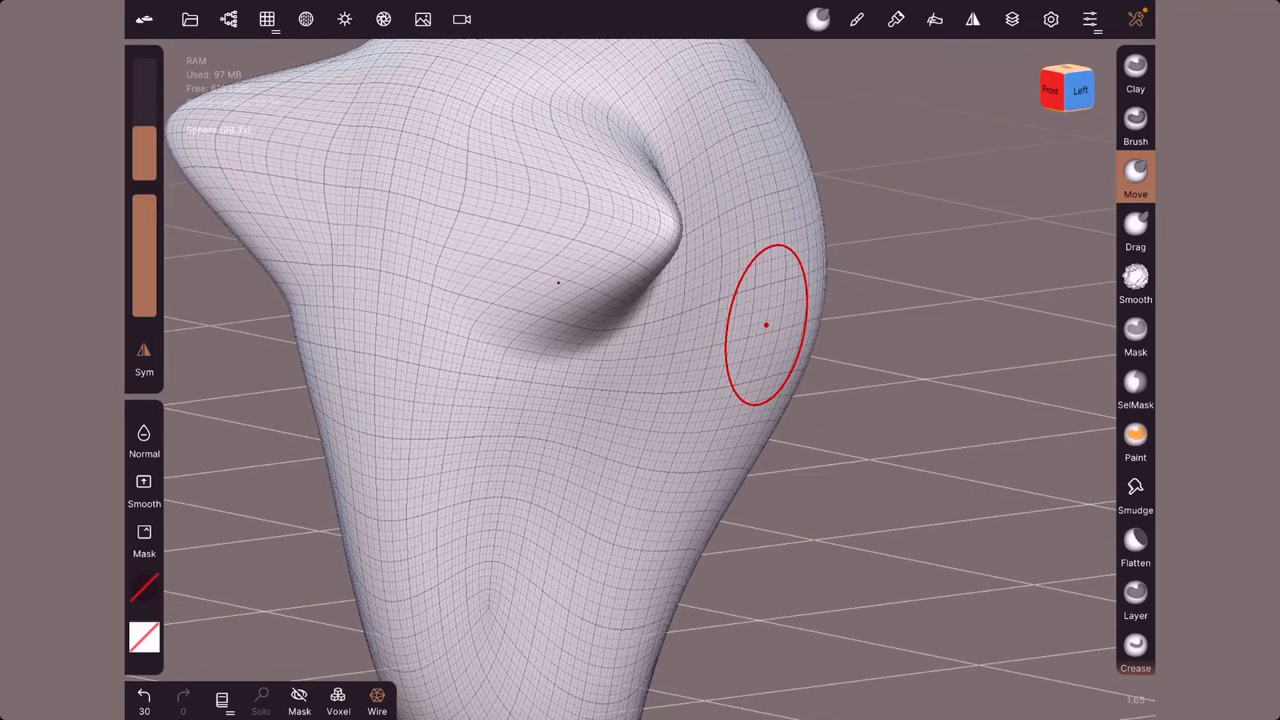
Undo the side horns and, in Front view, pull small rounded bulges from both upper sides
{"action": "left_click", "coordinate": [1050, 90]}
{"action": "key", "text": "ctrl+z"}
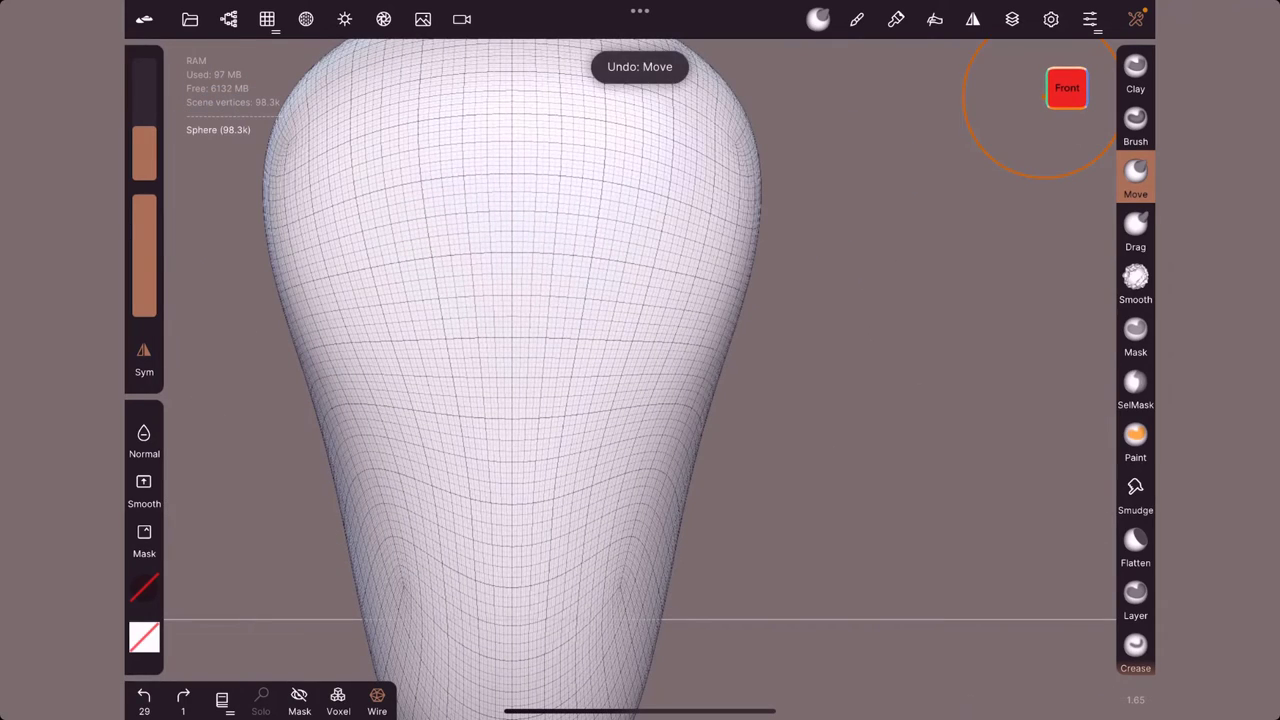
{"action": "scroll", "coordinate": [840, 309], "scroll_direction": "down", "scroll_amount": 3}
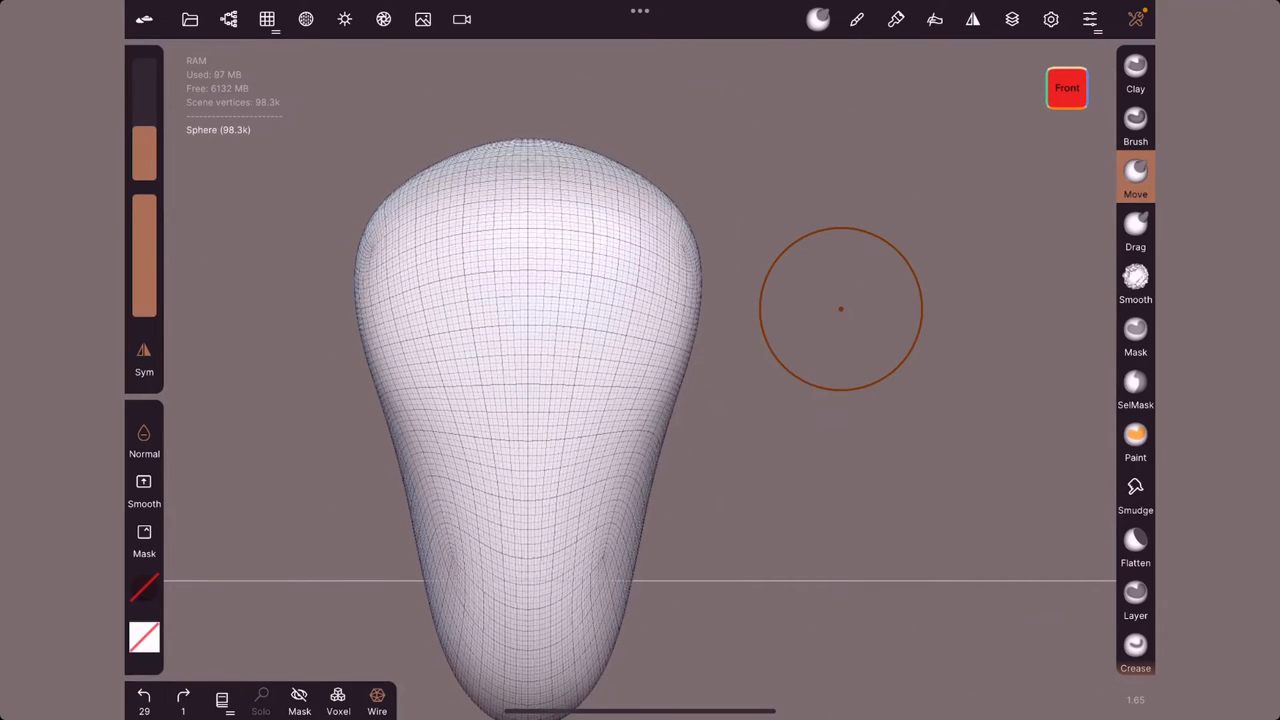
{"action": "mouse_move", "coordinate": [680, 270]}
{"action": "left_mouse_down"}
{"action": "mouse_move", "coordinate": [765, 245]}
{"action": "mouse_move", "coordinate": [723, 255]}
{"action": "left_mouse_up"}
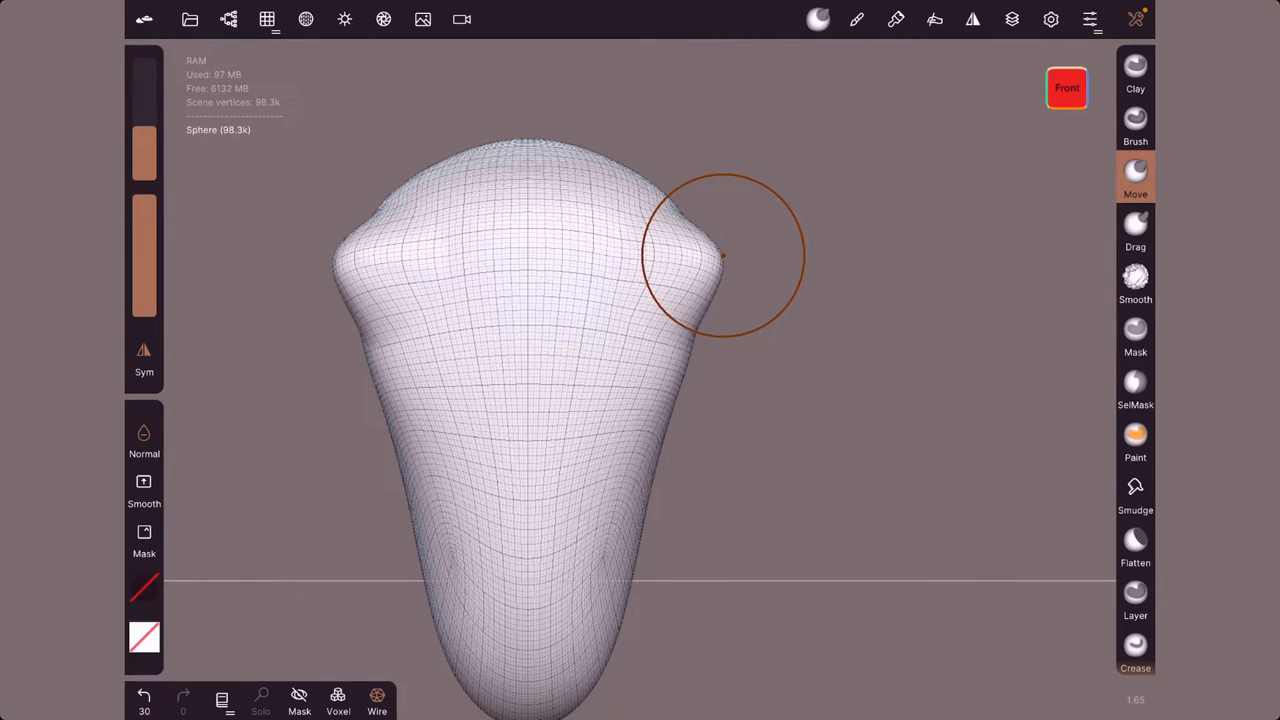
Voxel-remesh the head at resolution 37 and pull the upper side bulges wider
{"action": "left_click", "coordinate": [267, 19]}
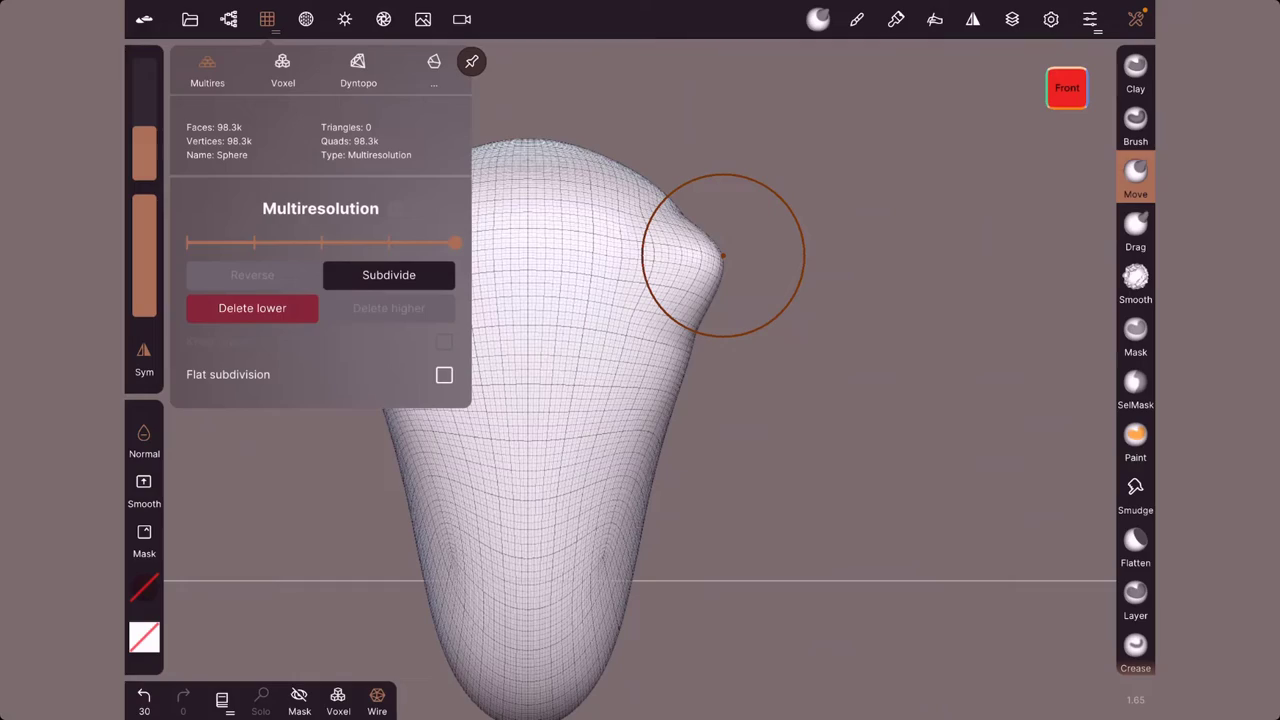
{"action": "left_click", "coordinate": [283, 70]}
{"action": "left_click_drag", "start_coordinate": [330, 275], "coordinate": [250, 275]}
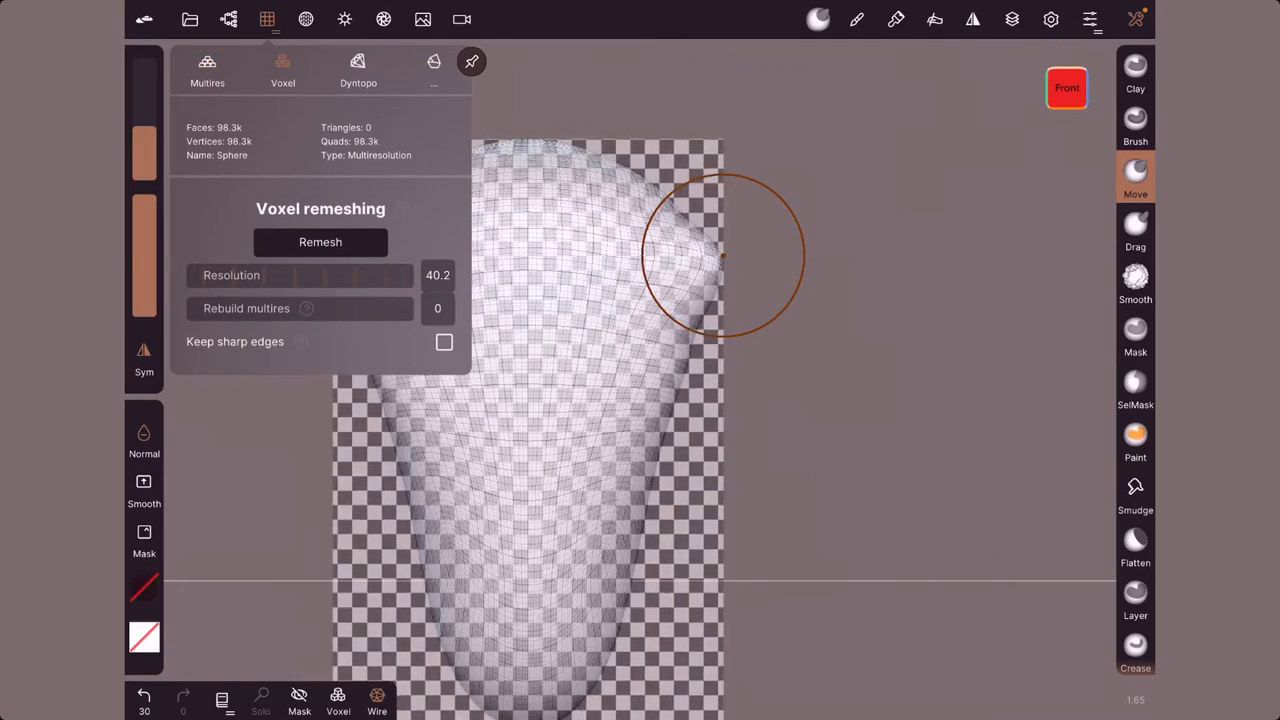
{"action": "left_click", "coordinate": [320, 242]}
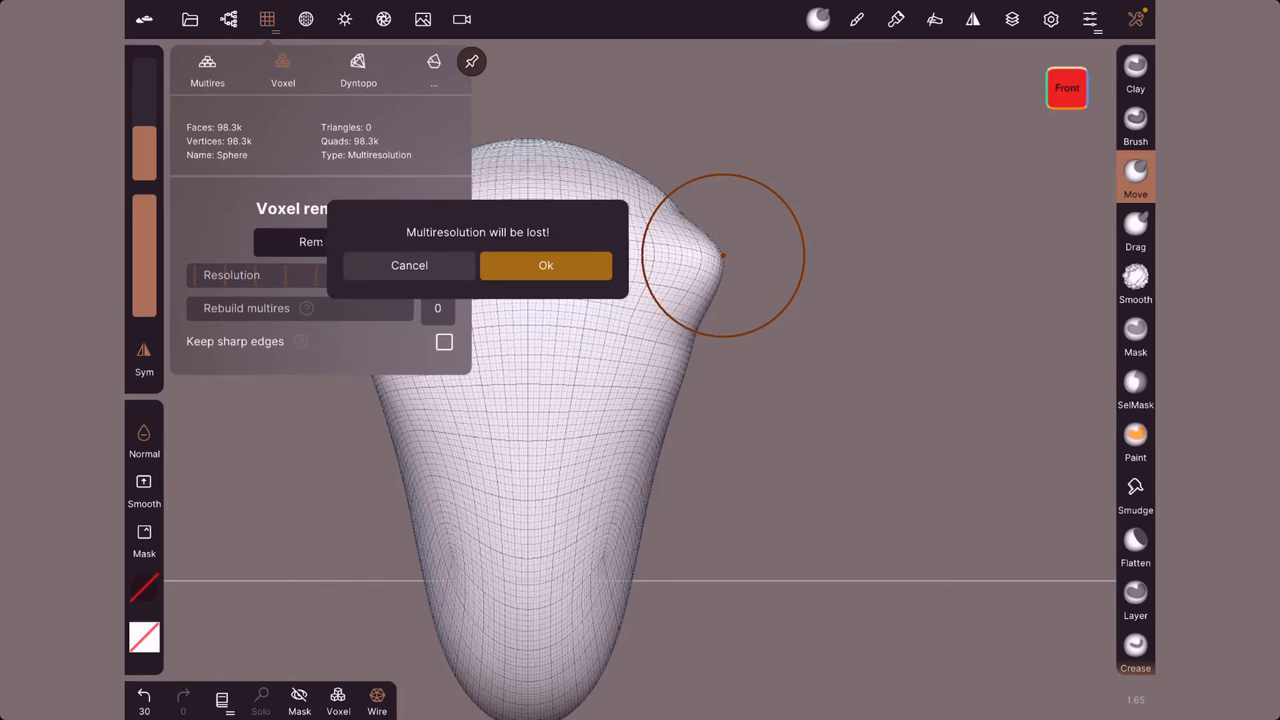
{"action": "left_click", "coordinate": [545, 265]}
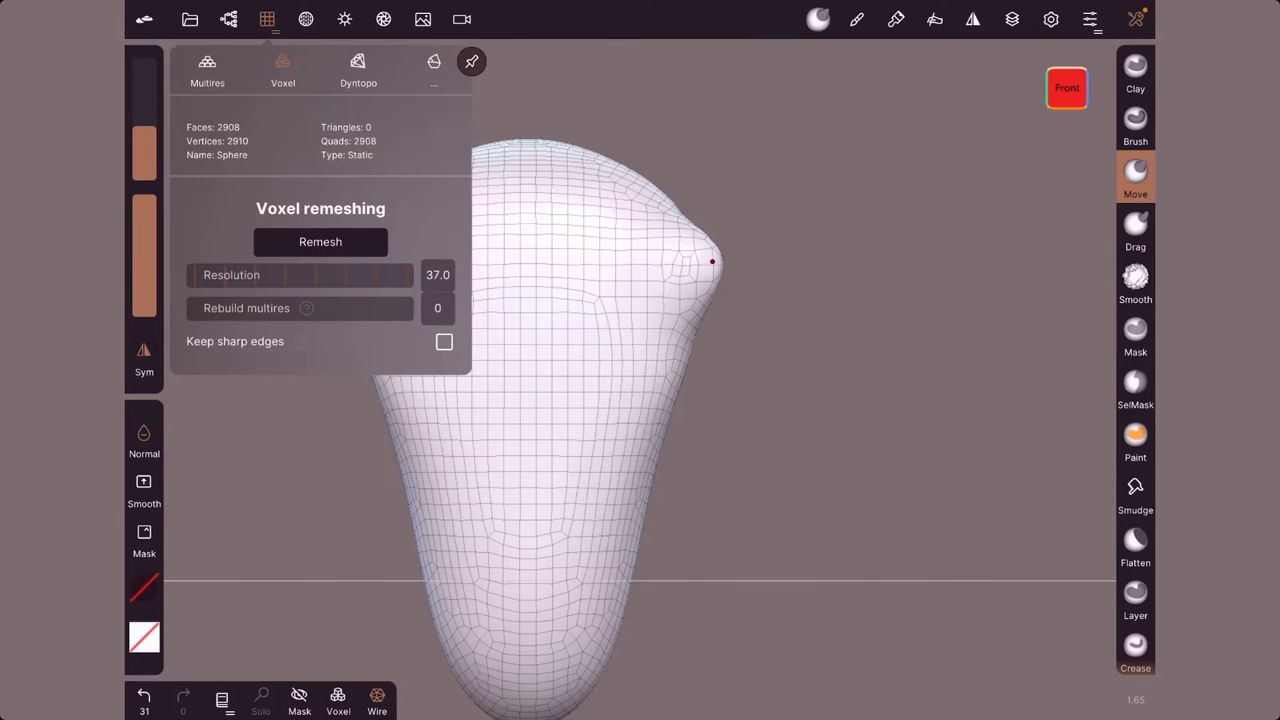
{"action": "left_click_drag", "start_coordinate": [714, 263], "coordinate": [776, 245]}
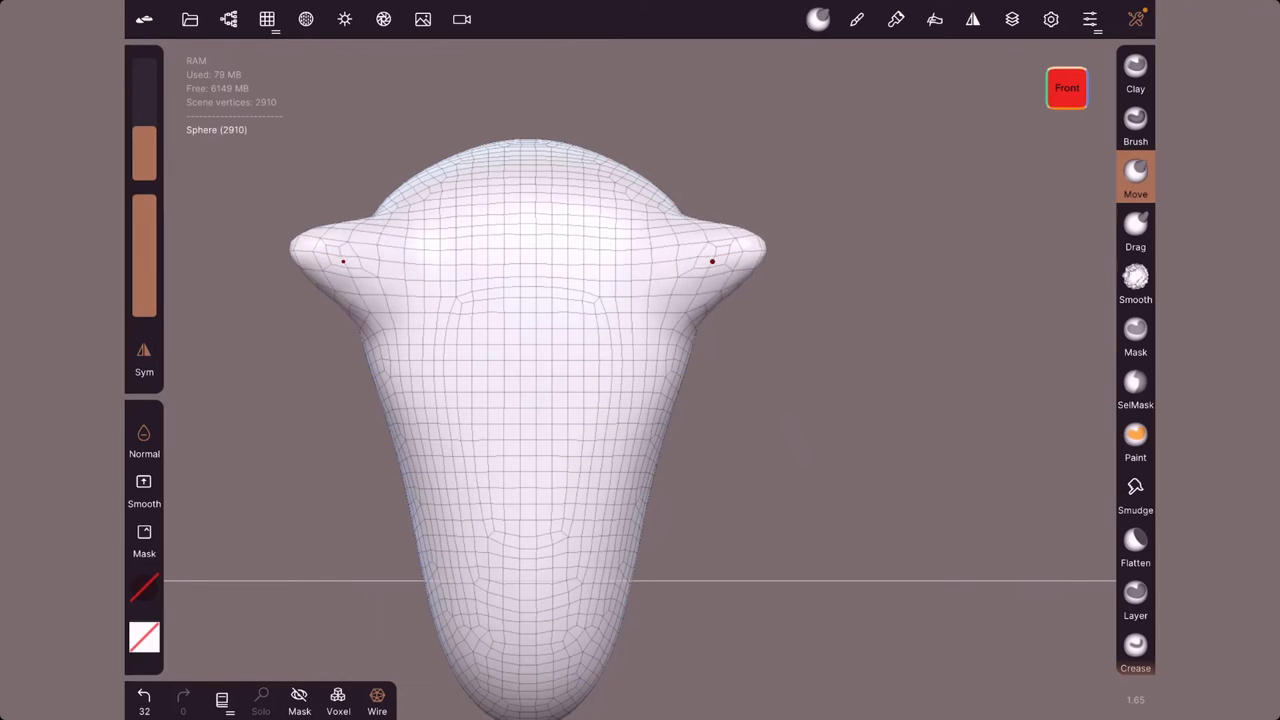
Flare the lower sides into a wide base and bulge the mid sides moderately
{"action": "left_click_drag", "start_coordinate": [624, 591], "coordinate": [743, 622]}
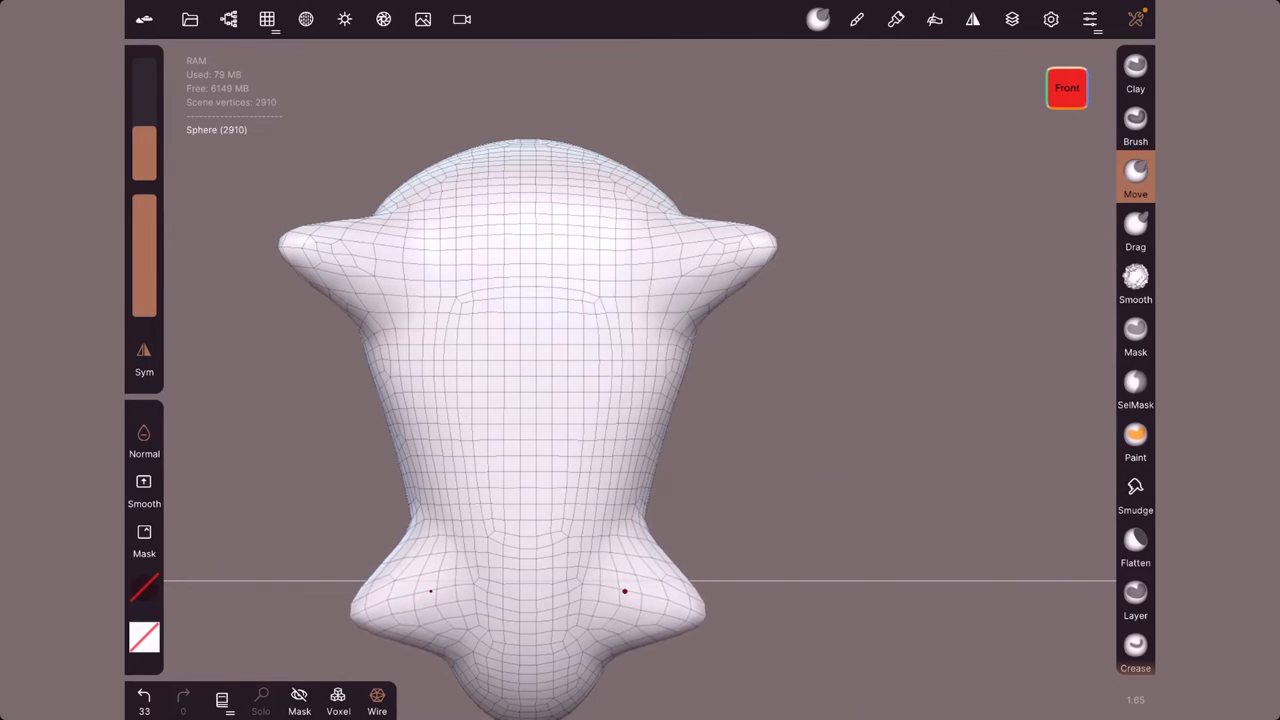
{"action": "left_click_drag", "start_coordinate": [662, 408], "coordinate": [639, 388]}
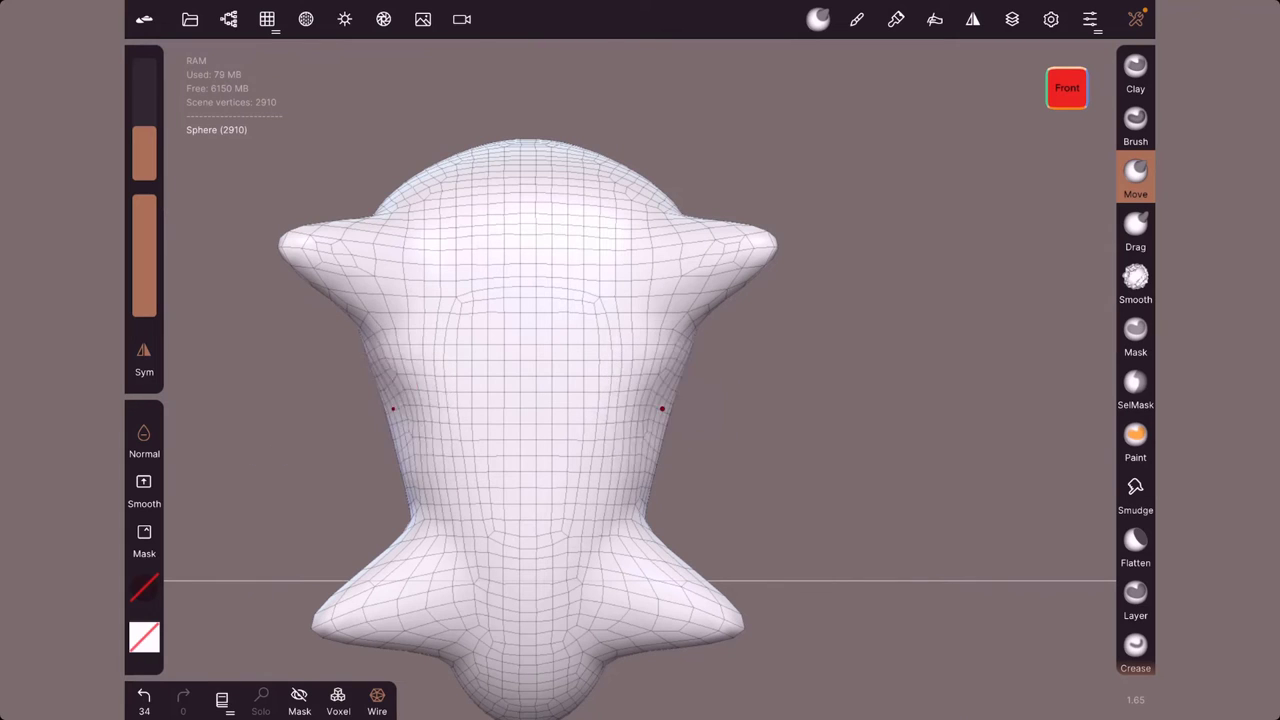
{"action": "middle_click_drag", "start_coordinate": [639, 388], "coordinate": [800, 420]}
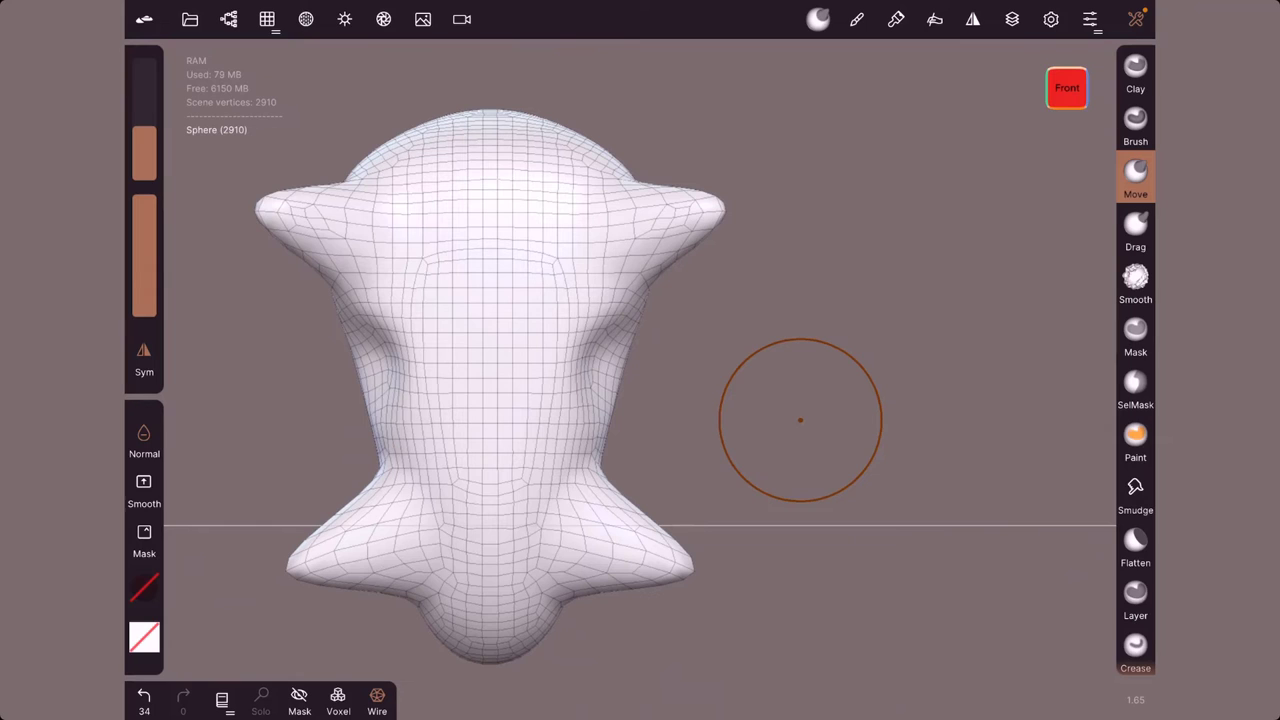
Try pulling horns up from the top with the Drag stroke type, then undo
{"action": "left_click", "coordinate": [857, 19]}
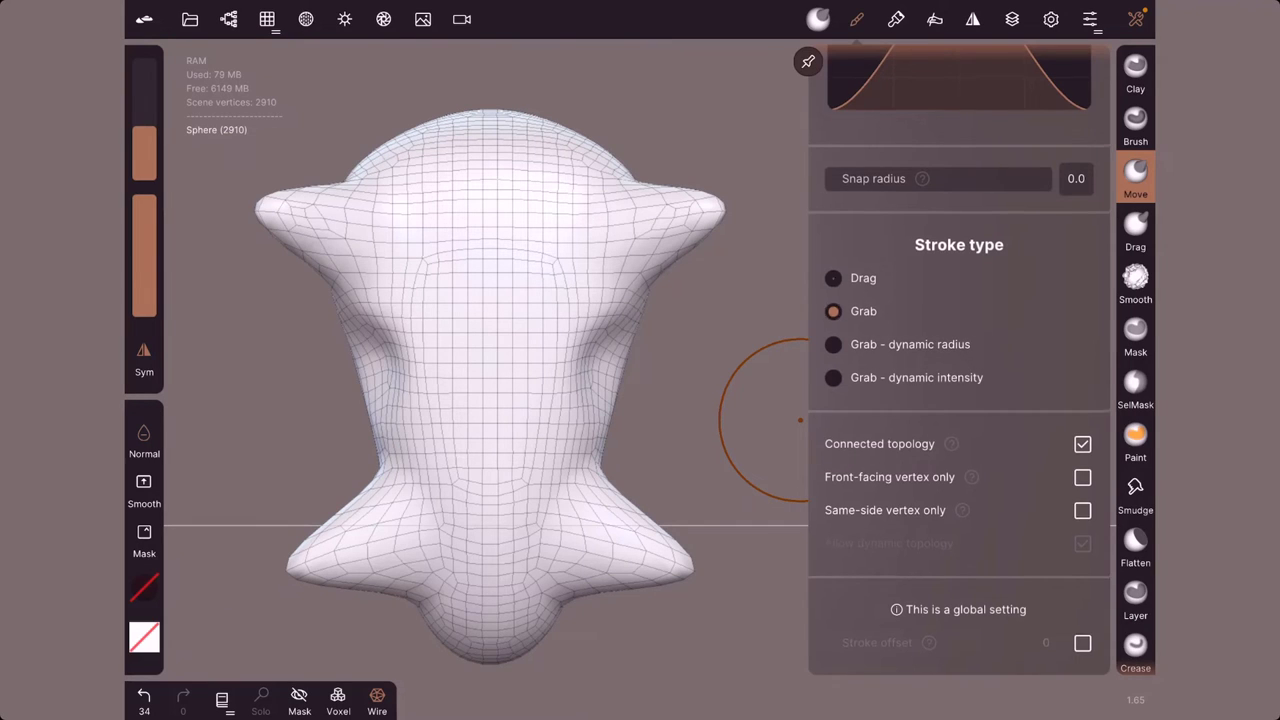
{"action": "left_click", "coordinate": [833, 277]}
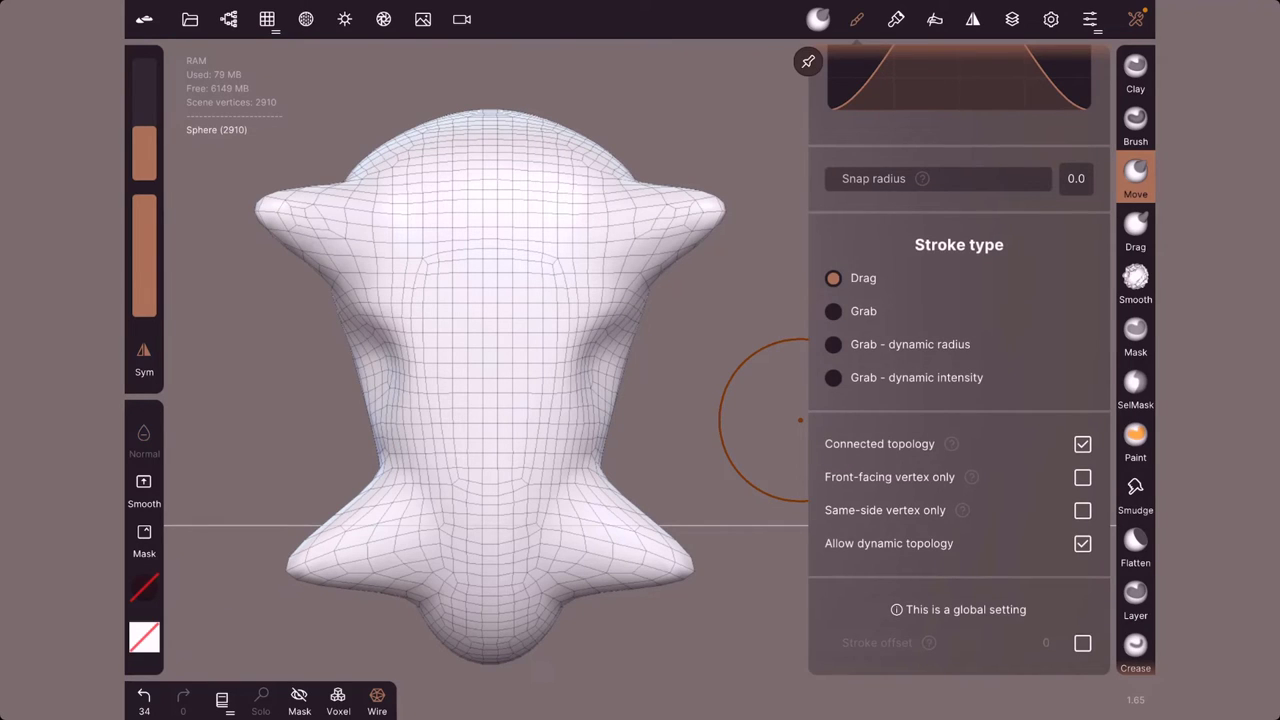
{"action": "left_click_drag", "start_coordinate": [608, 143], "coordinate": [681, 73]}
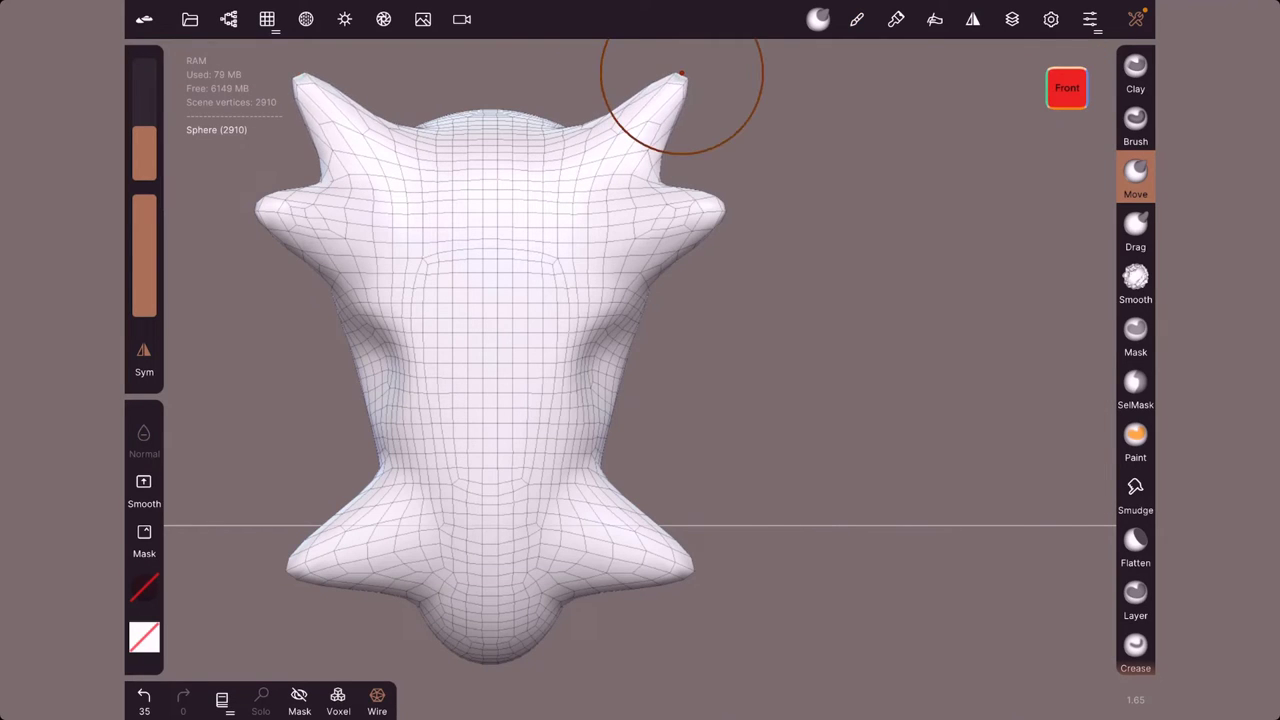
{"action": "left_click", "coordinate": [144, 695]}
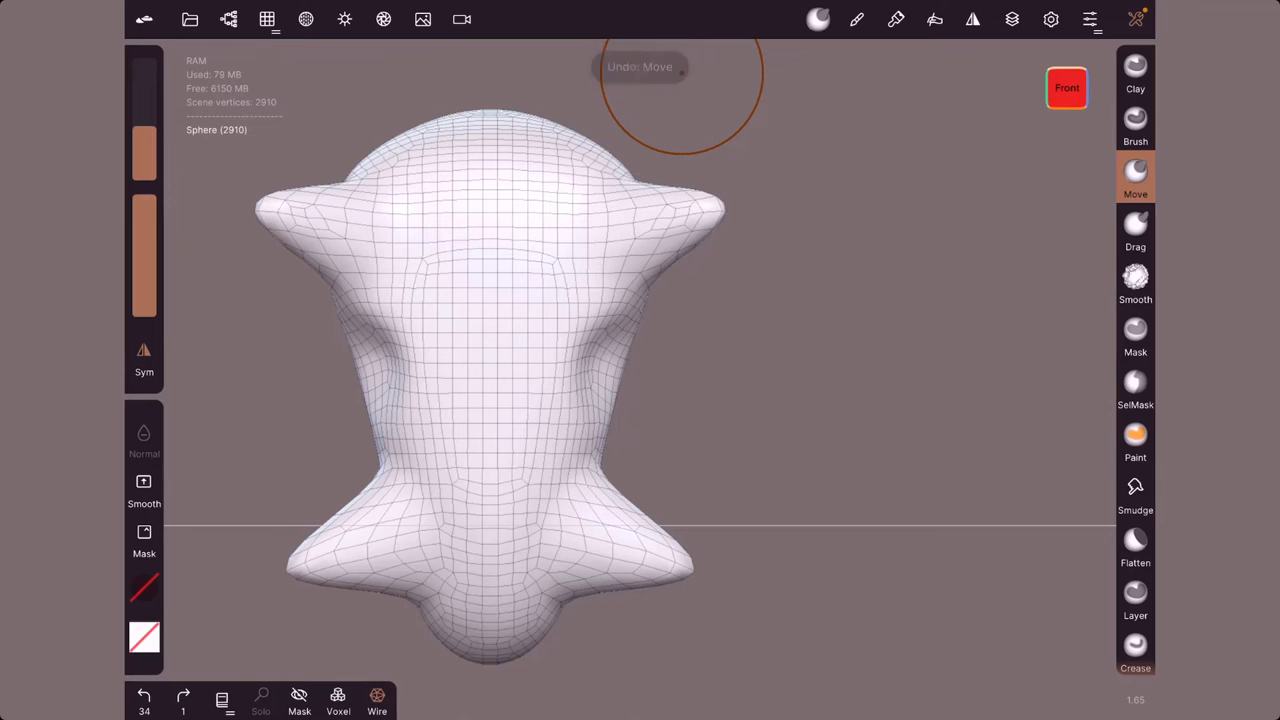
With the Grab stroke type, pull two pointed horns up, then select Grab - dynamic radius
{"action": "left_click", "coordinate": [857, 19]}
{"action": "left_click", "coordinate": [808, 61]}
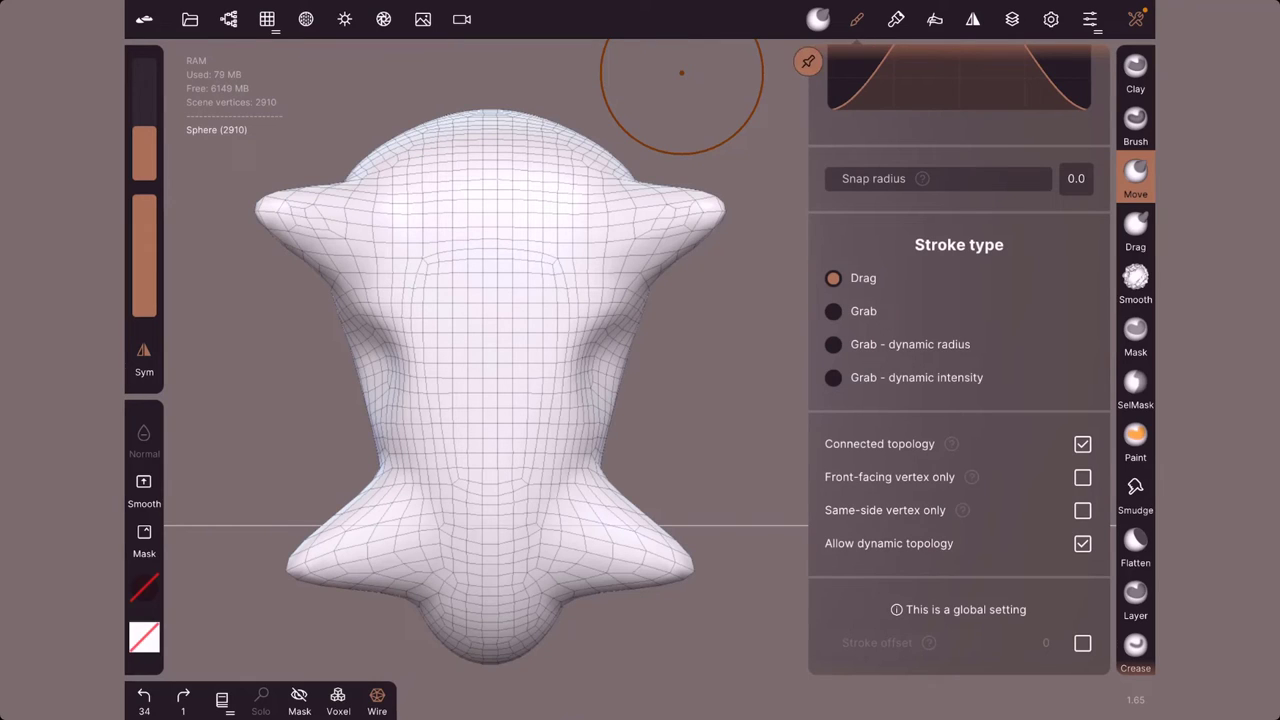
{"action": "left_click", "coordinate": [848, 311]}
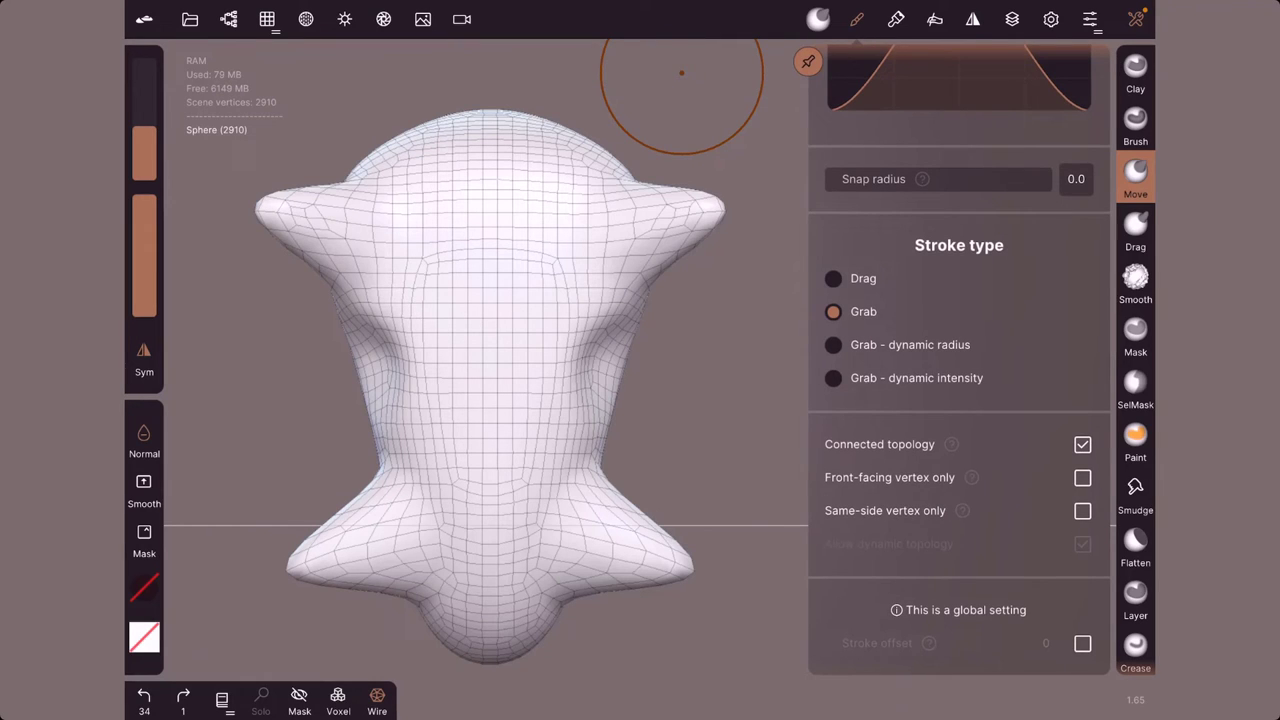
{"action": "mouse_move", "coordinate": [598, 157]}
{"action": "left_mouse_down"}
{"action": "mouse_move", "coordinate": [625, 90]}
{"action": "mouse_move", "coordinate": [618, 98]}
{"action": "left_mouse_up"}
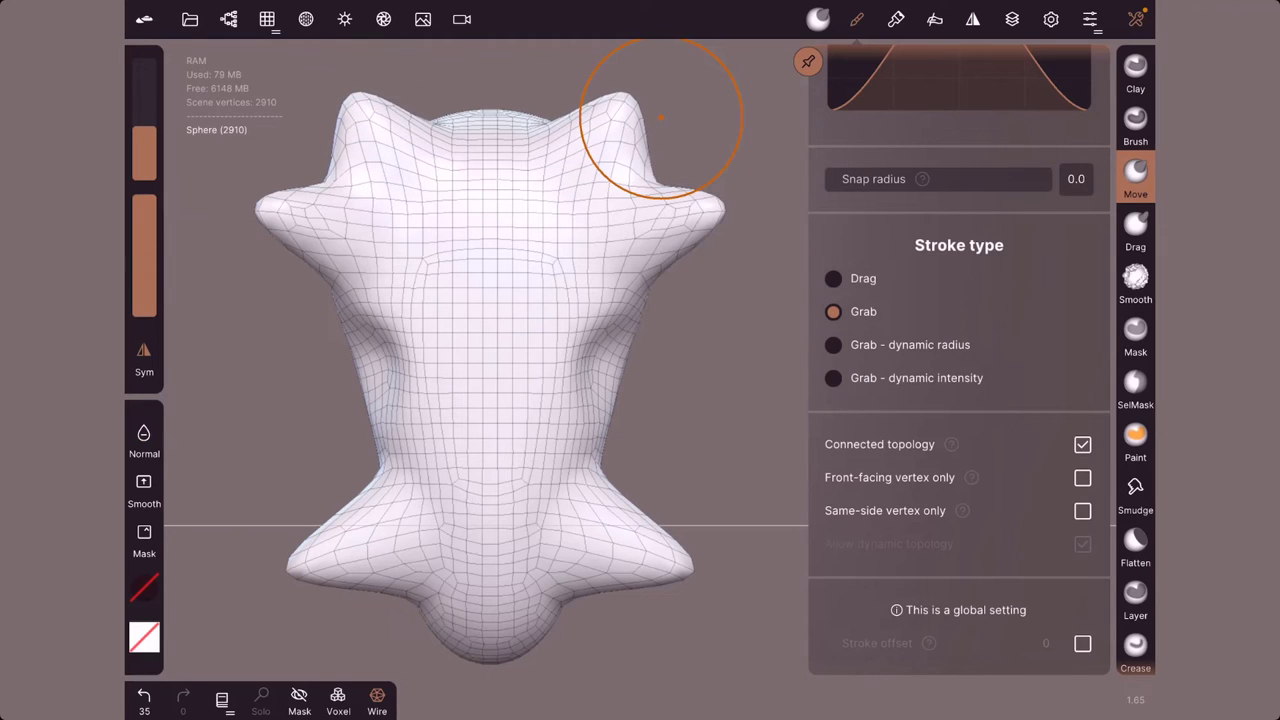
{"action": "left_click", "coordinate": [144, 695]}
{"action": "left_click_drag", "start_coordinate": [588, 165], "coordinate": [640, 95]}
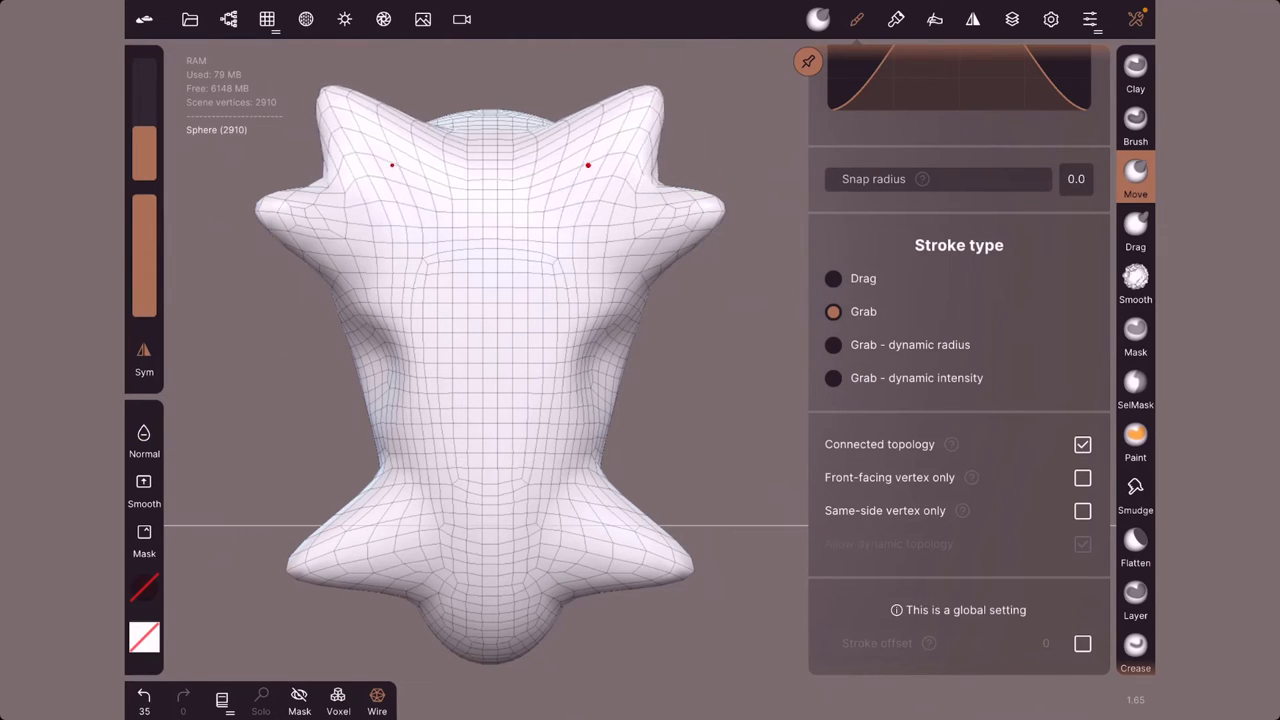
{"action": "left_click", "coordinate": [144, 695]}
{"action": "left_click_drag", "start_coordinate": [590, 160], "coordinate": [623, 92]}
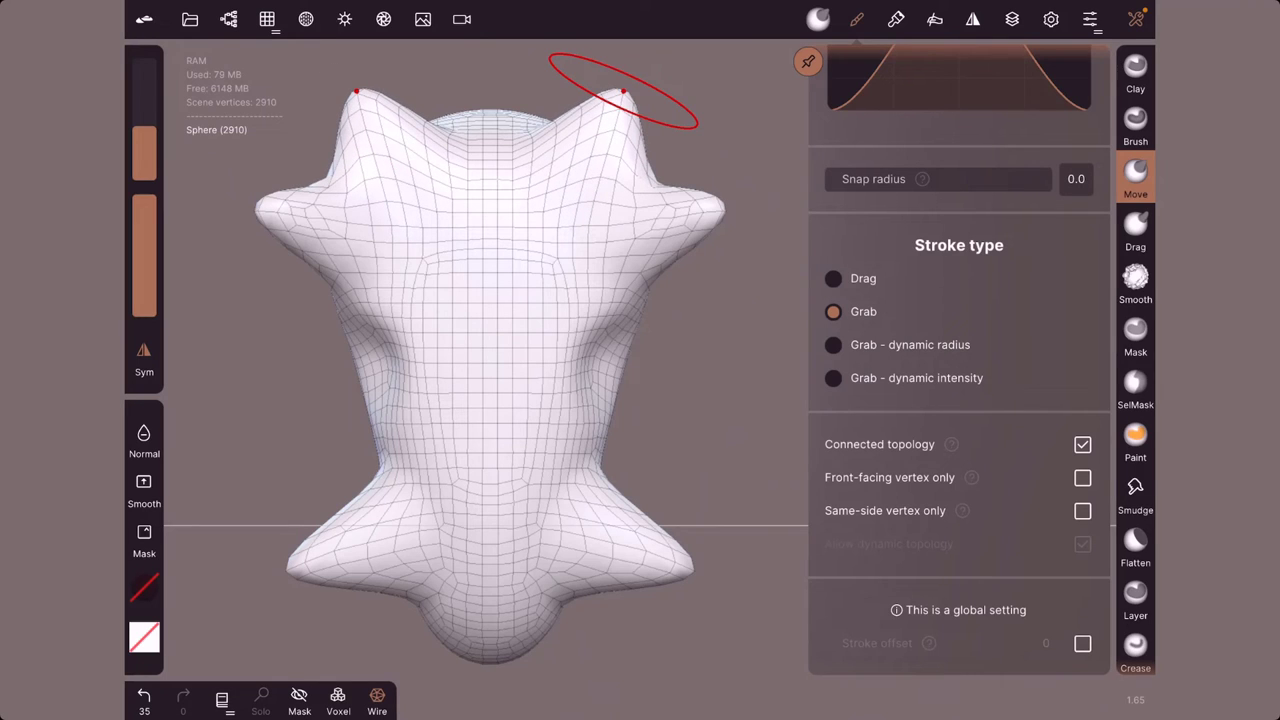
{"action": "left_click", "coordinate": [833, 344]}
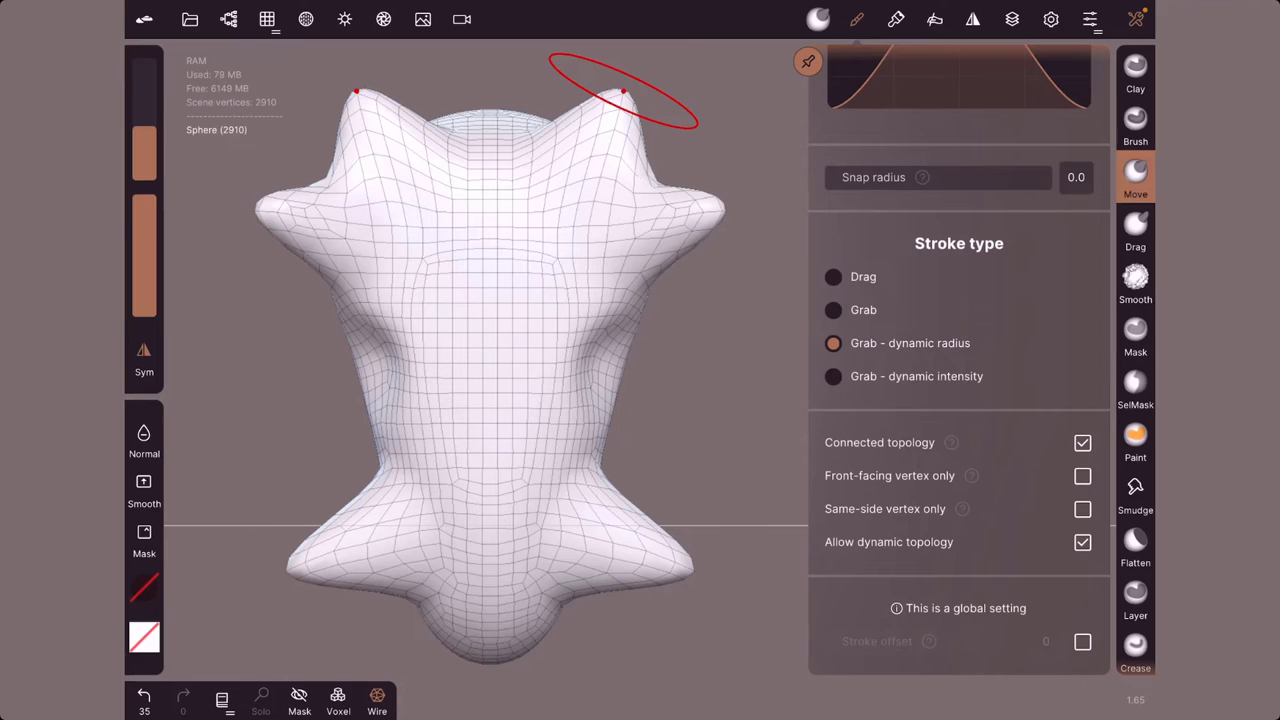
Pull the lower body up into wide shoulders, then orbit to view the horned head from its left side
{"action": "mouse_move", "coordinate": [606, 500]}
{"action": "left_mouse_down"}
{"action": "mouse_move", "coordinate": [614, 403]}
{"action": "mouse_move", "coordinate": [667, 289]}
{"action": "mouse_move", "coordinate": [763, 225]}
{"action": "mouse_move", "coordinate": [489, 346]}
{"action": "mouse_move", "coordinate": [701, 511]}
{"action": "mouse_move", "coordinate": [797, 465]}
{"action": "left_mouse_up"}
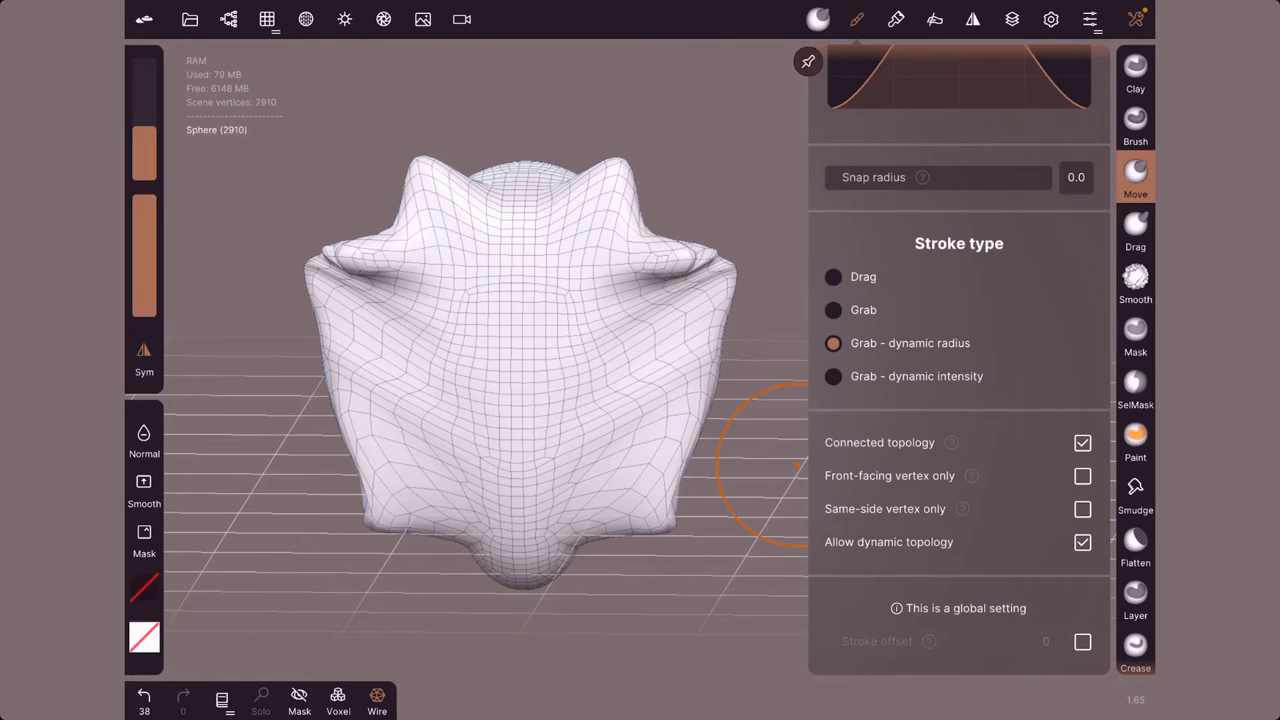
{"action": "mouse_move", "coordinate": [797, 465]}
{"action": "left_mouse_down"}
{"action": "mouse_move", "coordinate": [520, 351]}
{"action": "mouse_move", "coordinate": [431, 571]}
{"action": "left_mouse_up"}
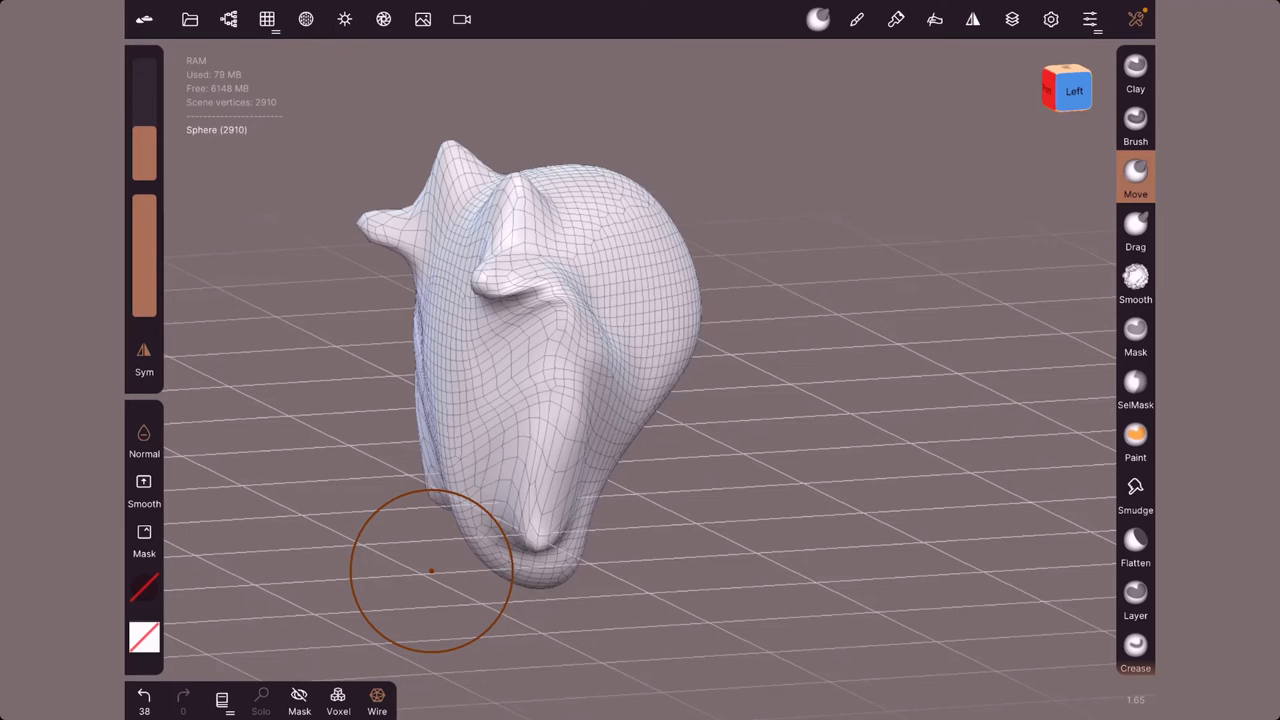
Start a new empty scene, discarding the sculpted head
{"action": "left_click", "coordinate": [190, 19]}
{"action": "left_click", "coordinate": [219, 285]}
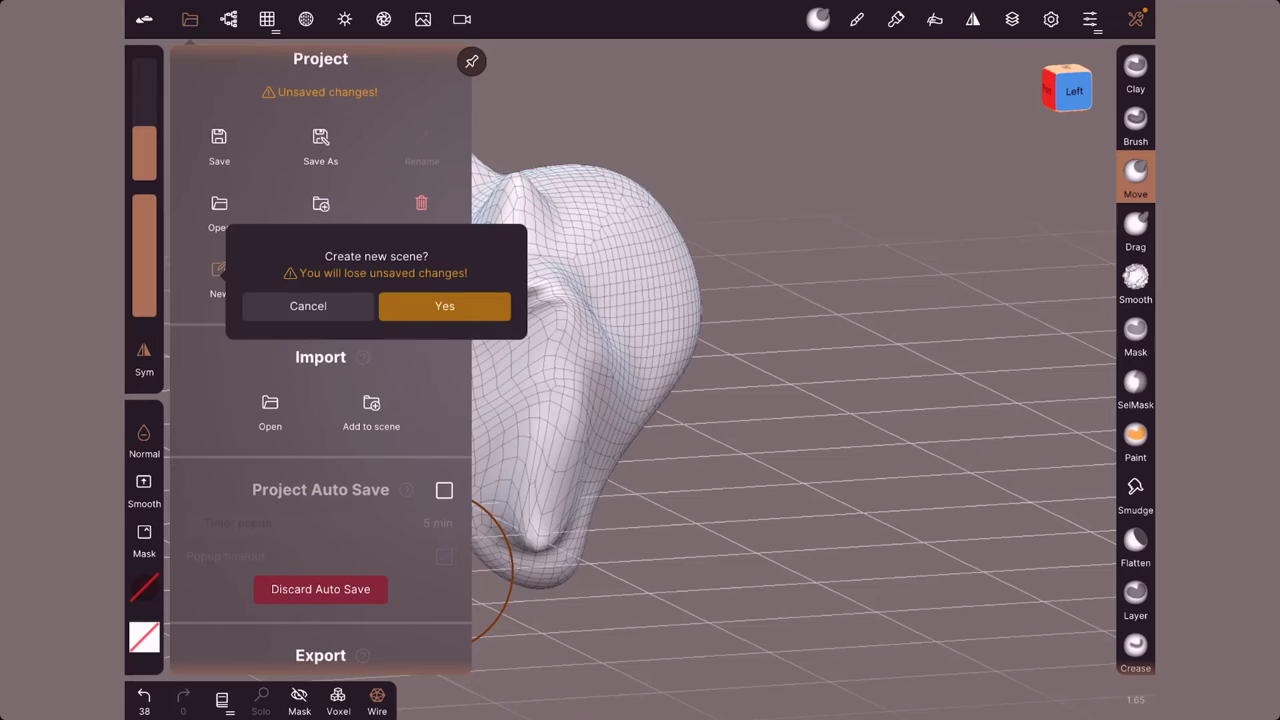
{"action": "left_click", "coordinate": [443, 305]}
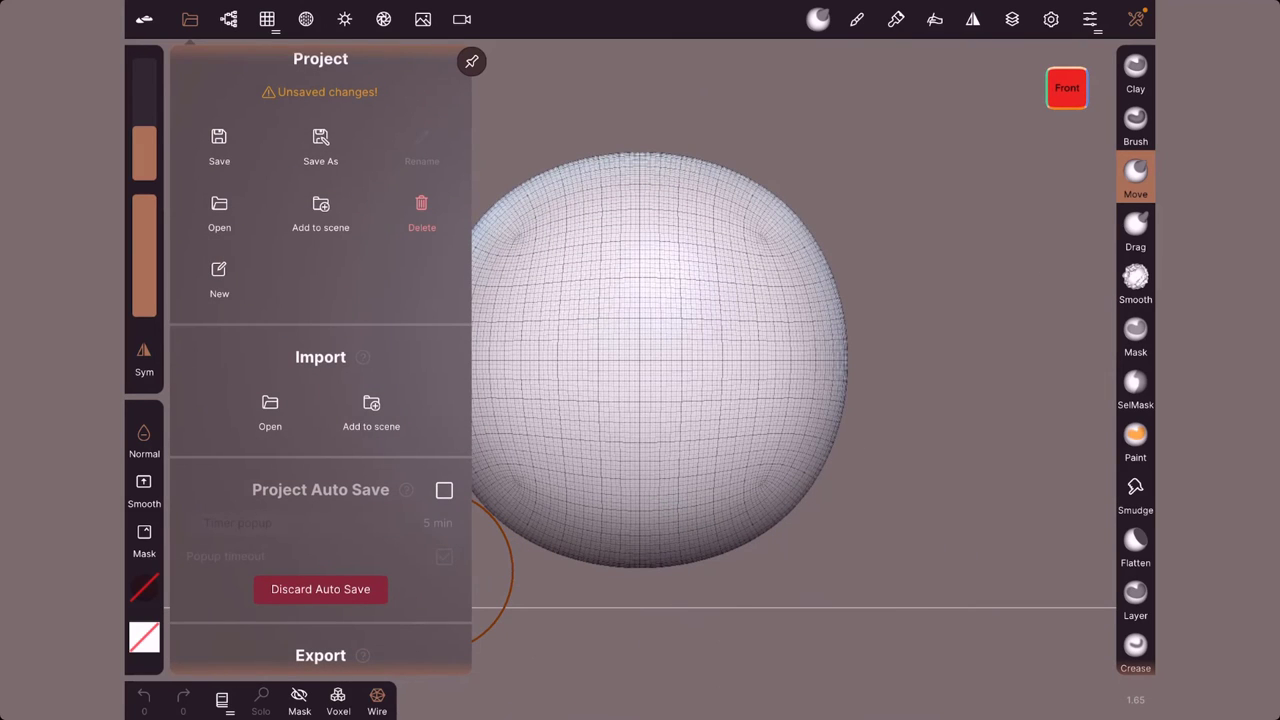
Show the red monster reference image in the background and turn off the sphere's wireframe
{"action": "left_click", "coordinate": [422, 19]}
{"action": "left_click", "coordinate": [444, 240]}
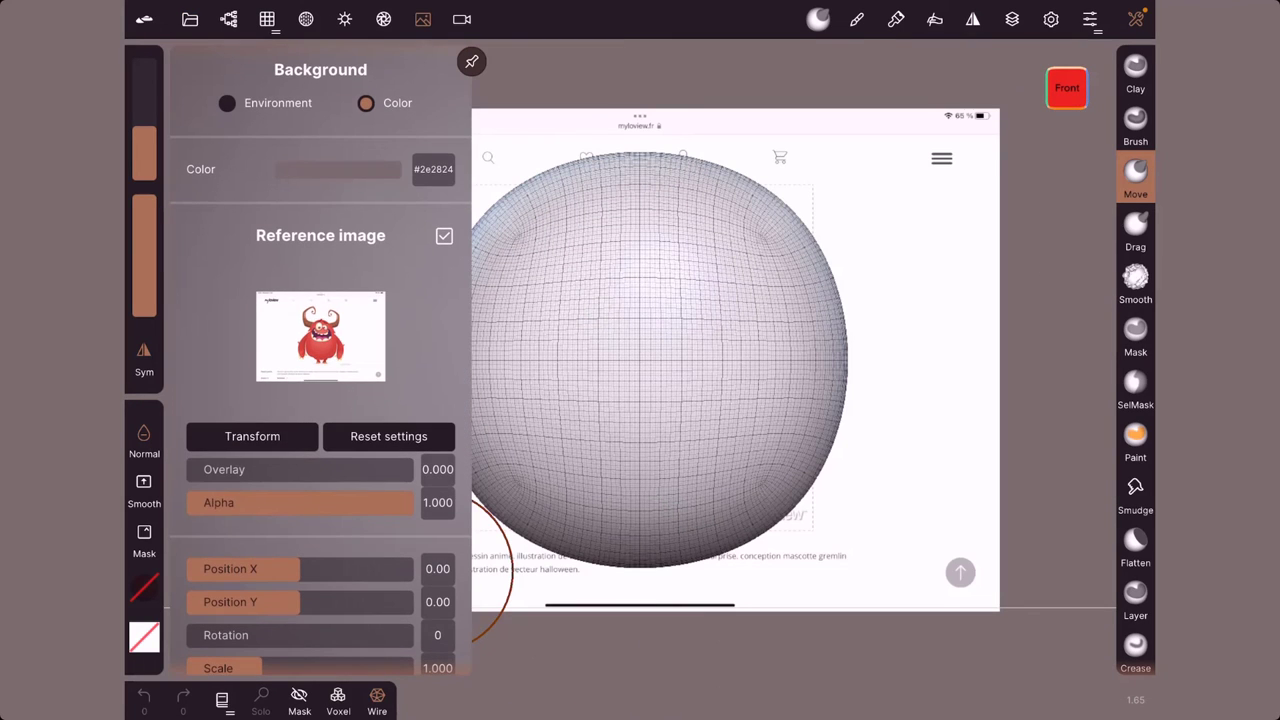
{"action": "left_click", "coordinate": [377, 699]}
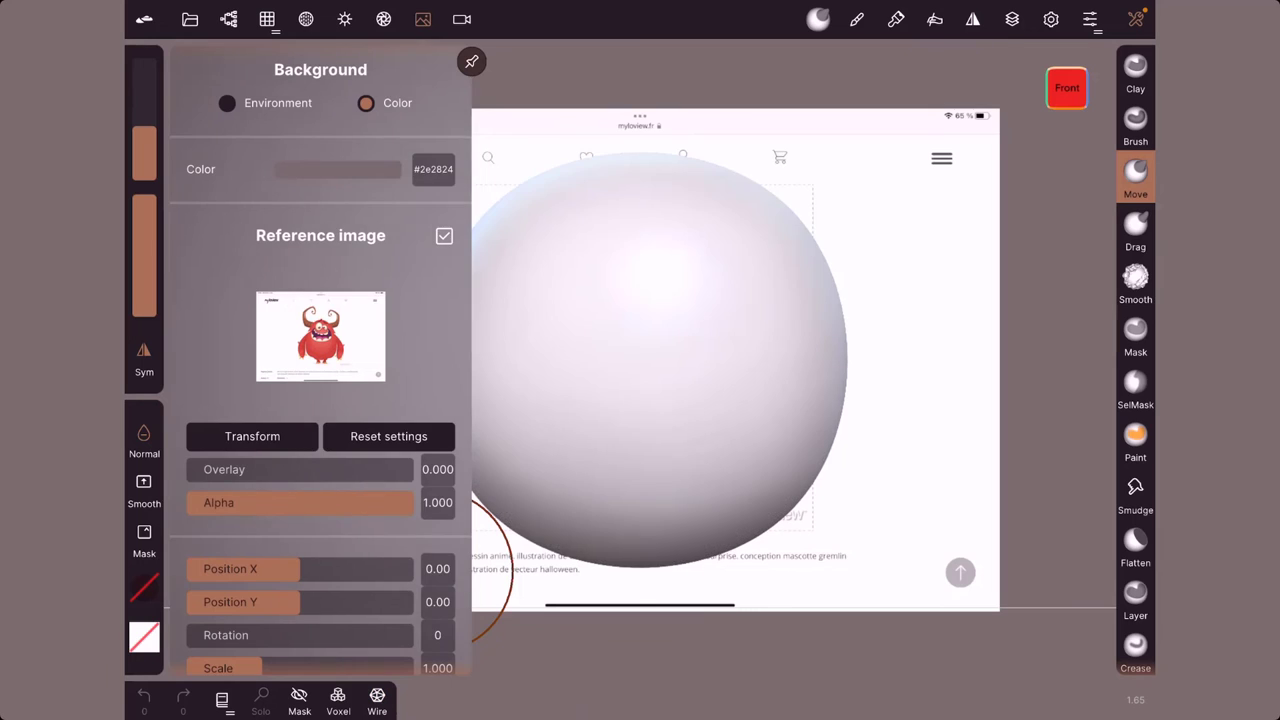
{"action": "left_click", "coordinate": [1062, 95]}
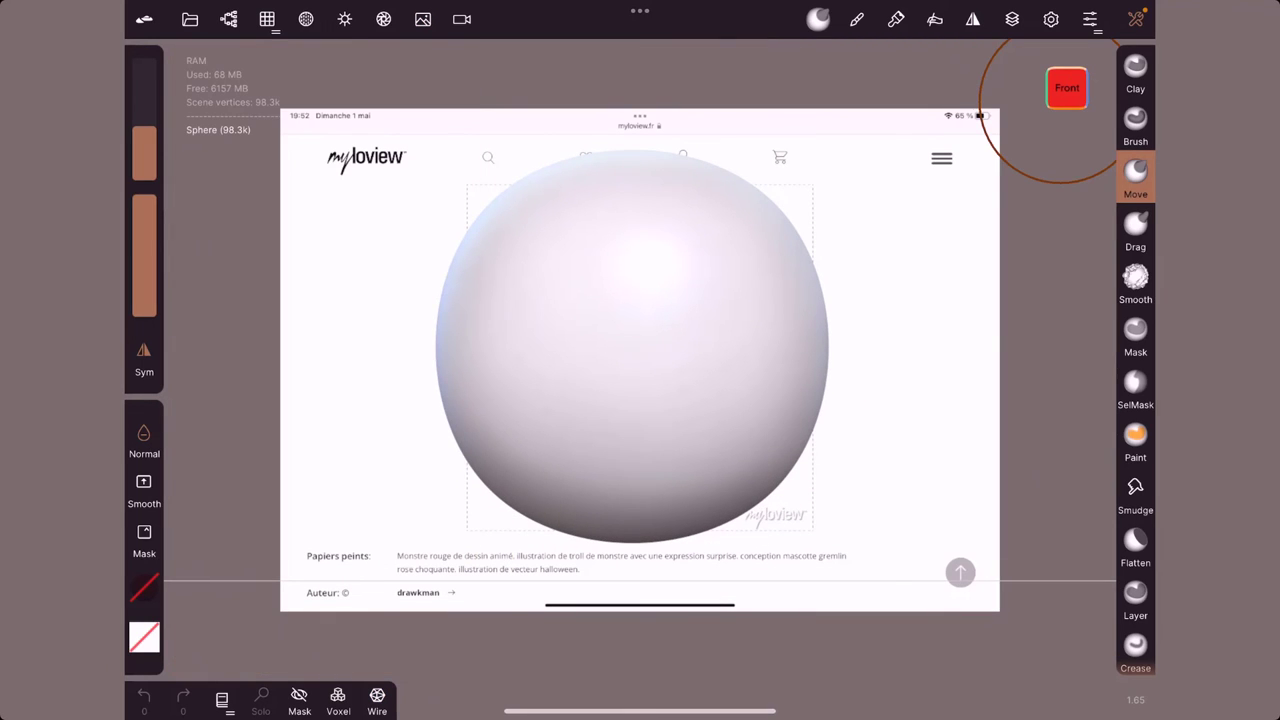
Lower the sphere's material opacity to 0.185 so the reference shows through
{"action": "left_click", "coordinate": [344, 19]}
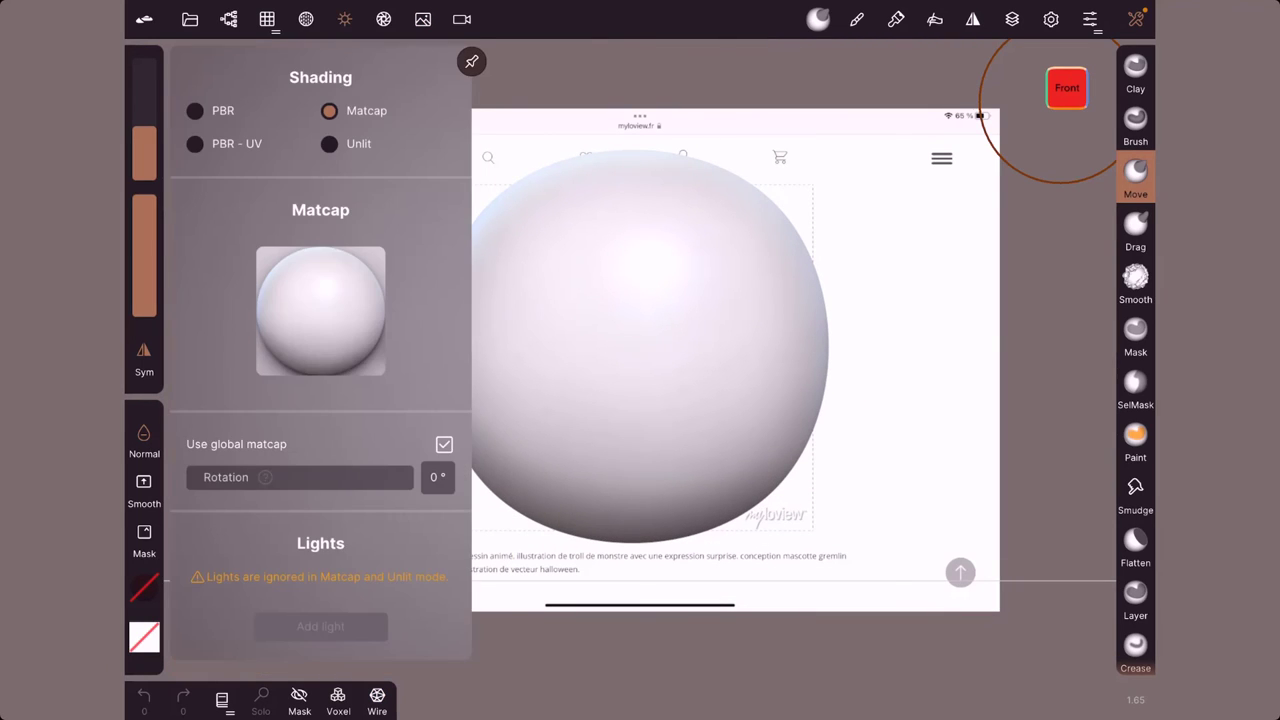
{"action": "left_click", "coordinate": [306, 19]}
{"action": "scroll", "coordinate": [320, 360], "scroll_direction": "up", "scroll_amount": 2}
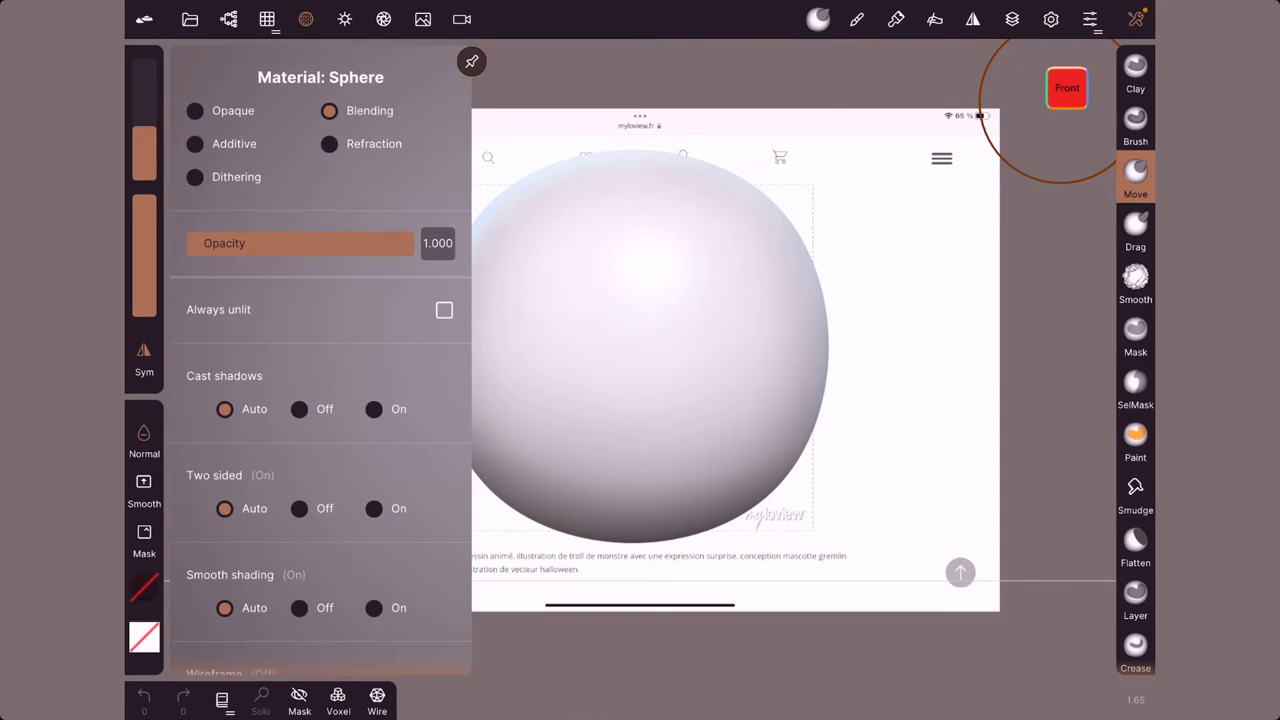
{"action": "left_click_drag", "start_coordinate": [413, 242], "coordinate": [229, 240]}
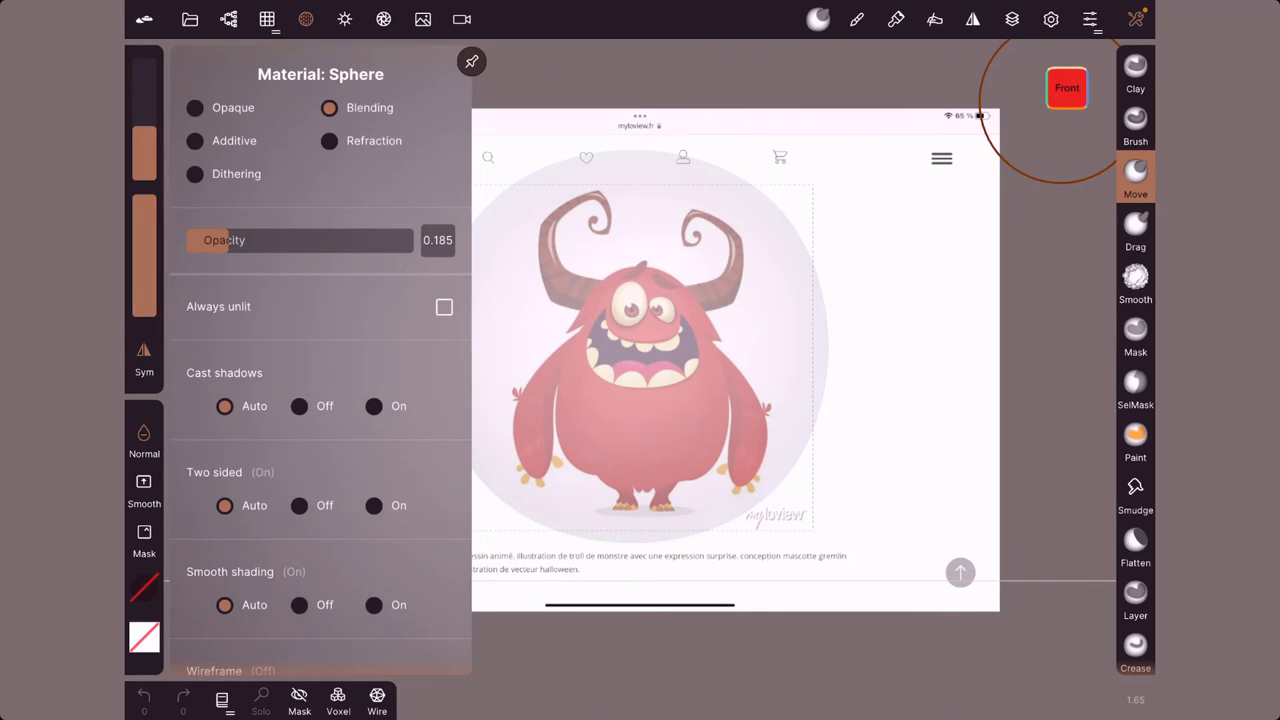
{"action": "left_click", "coordinate": [1041, 246]}
Set the Move brush radius to 200 and its stroke type to Grab
{"action": "left_click_drag", "start_coordinate": [144, 126], "coordinate": [144, 91]}
{"action": "left_click_drag", "start_coordinate": [1041, 246], "coordinate": [800, 328]}
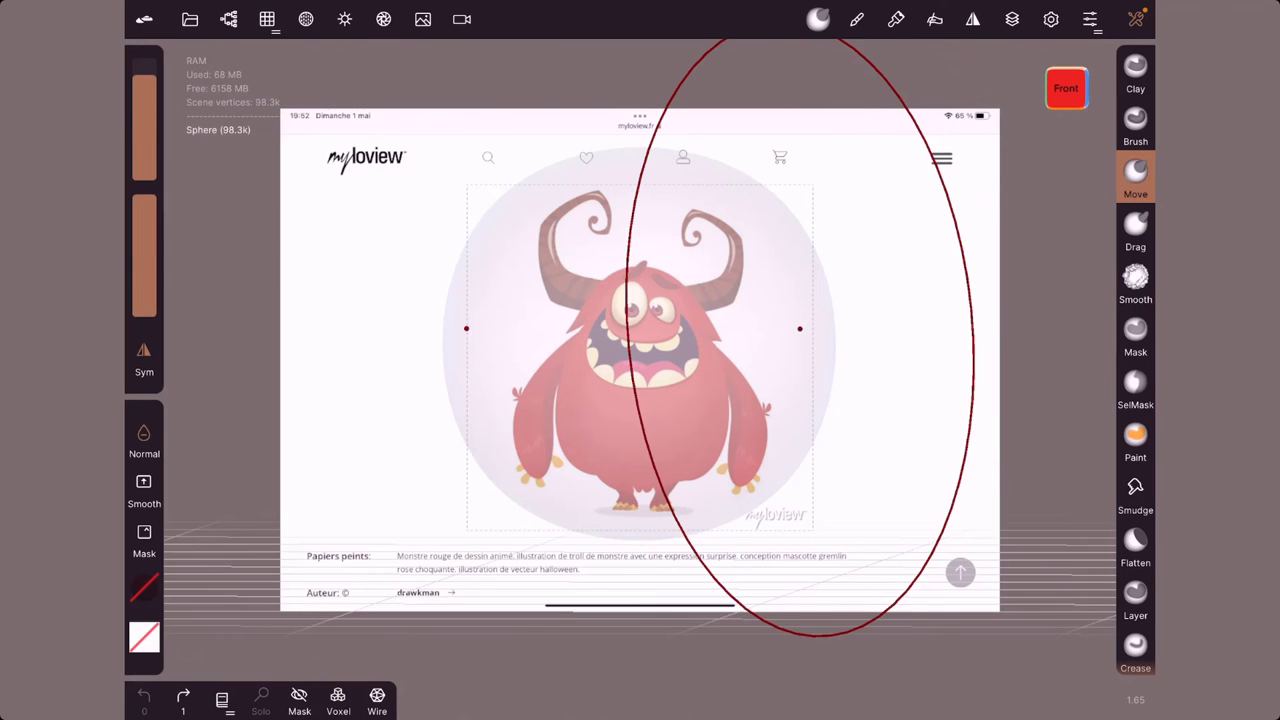
{"action": "left_click", "coordinate": [857, 19]}
{"action": "left_click", "coordinate": [855, 310]}
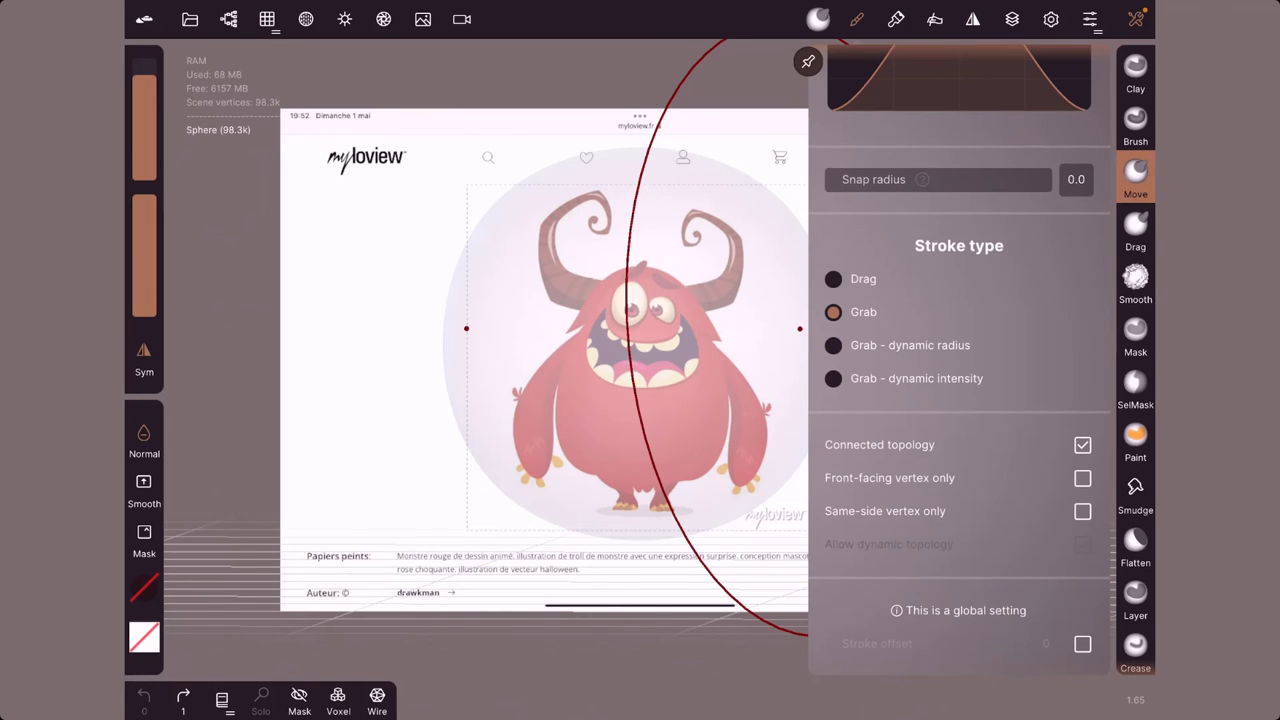
Squeeze the sphere's sides into a narrow upright oval and push its top down to match the reference
{"action": "left_click", "coordinate": [758, 86]}
{"action": "left_click_drag", "start_coordinate": [445, 318], "coordinate": [512, 318]}
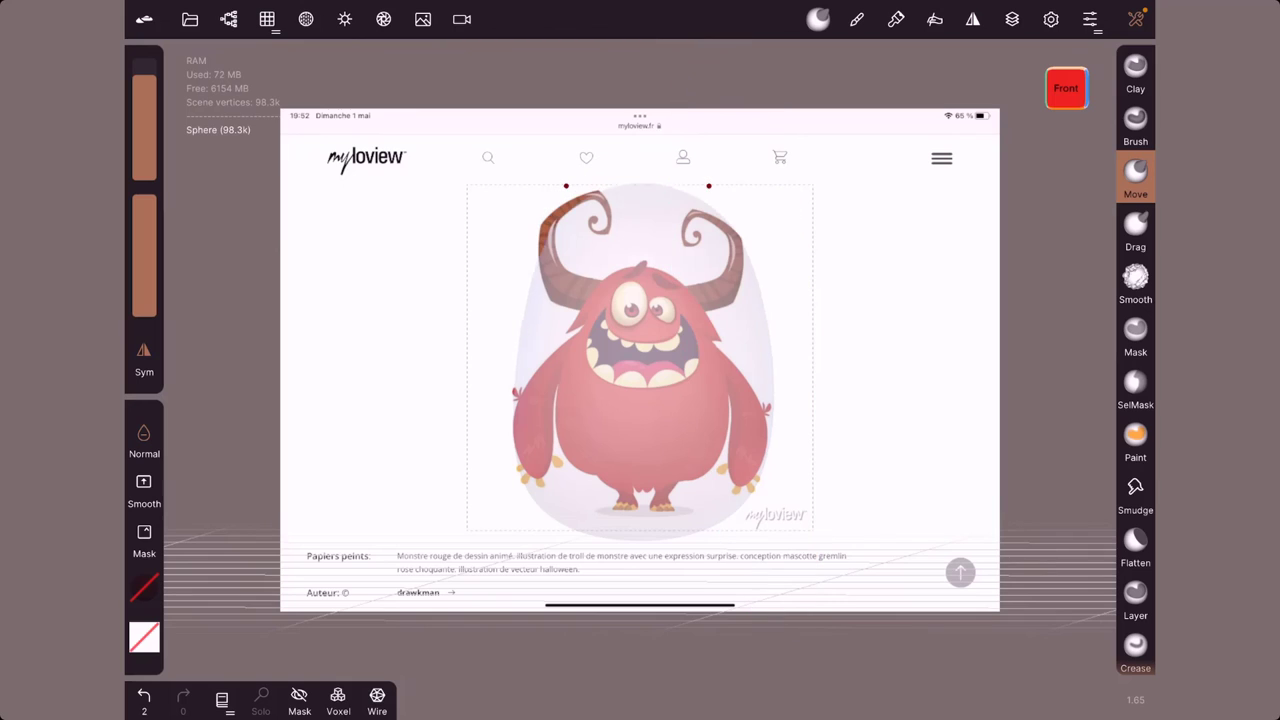
{"action": "mouse_move", "coordinate": [640, 170]}
{"action": "left_mouse_down"}
{"action": "mouse_move", "coordinate": [640, 280]}
{"action": "mouse_move", "coordinate": [724, 311]}
{"action": "left_mouse_up"}
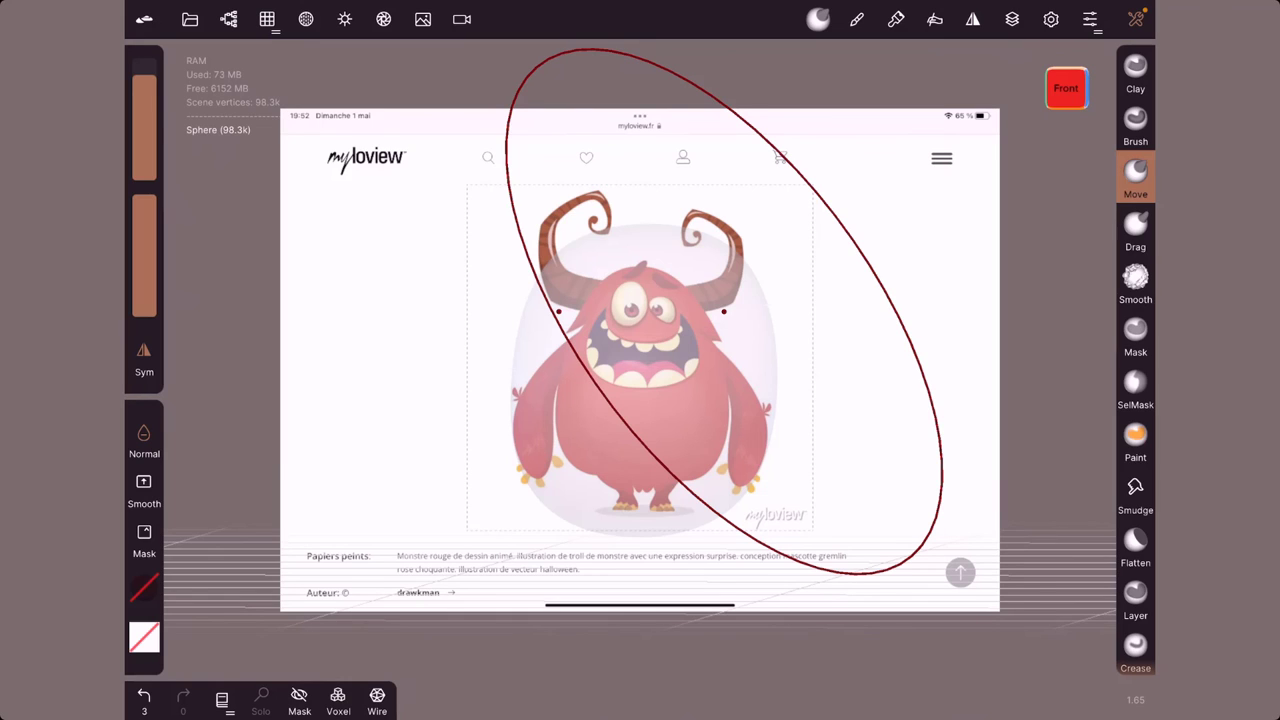
Open the Monster_Corne_01(1) project in place of the blockout
{"action": "left_click", "coordinate": [190, 19]}
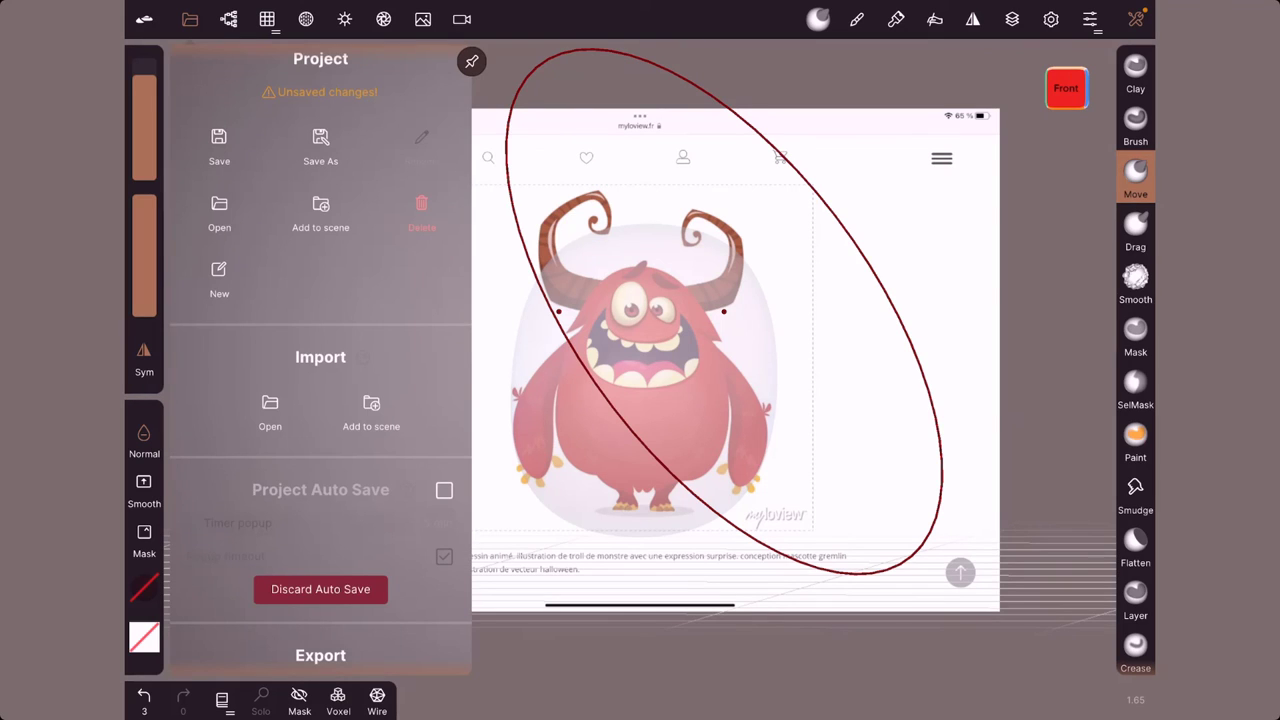
{"action": "left_click", "coordinate": [219, 210]}
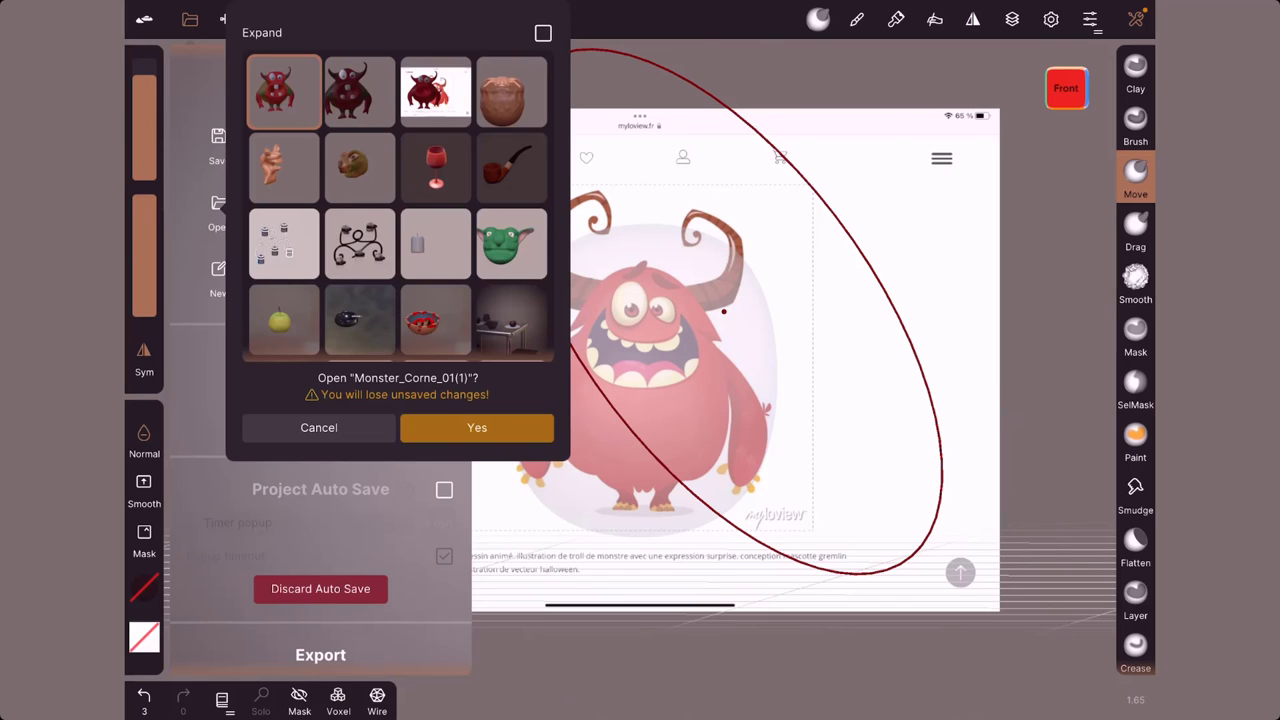
{"action": "scroll", "coordinate": [398, 205], "scroll_direction": "down", "scroll_amount": 1}
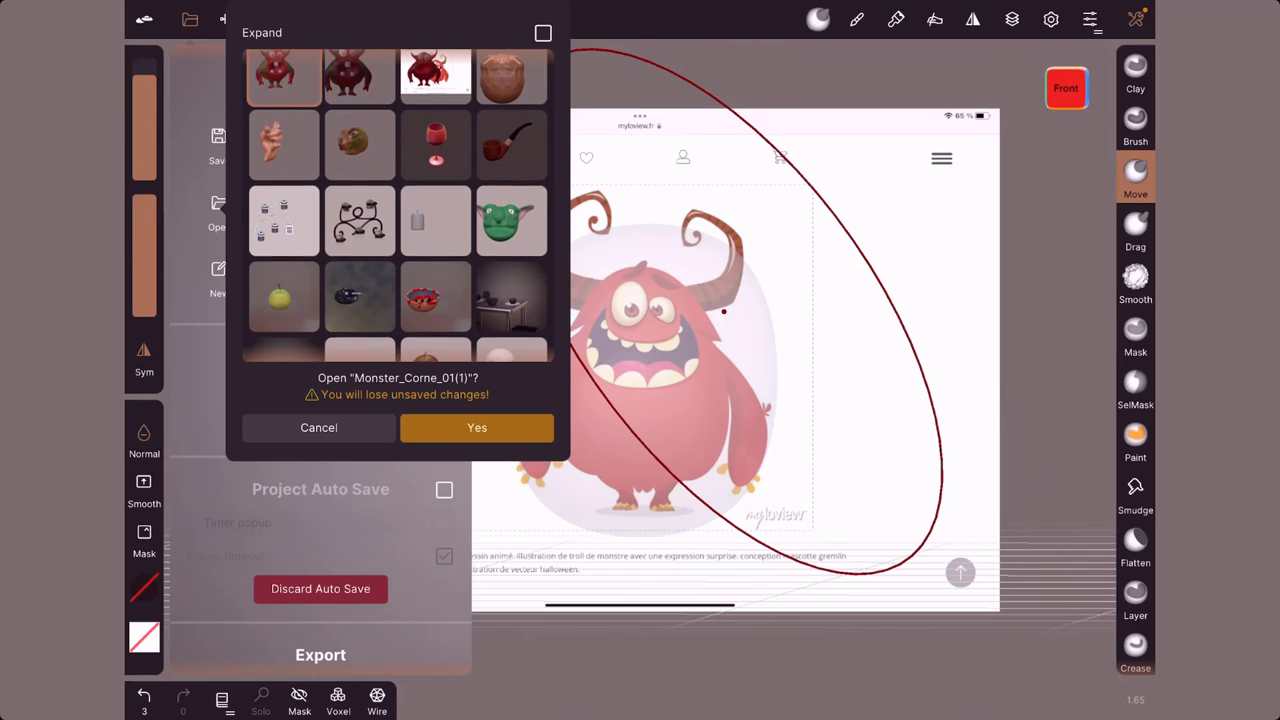
{"action": "left_click", "coordinate": [477, 427]}
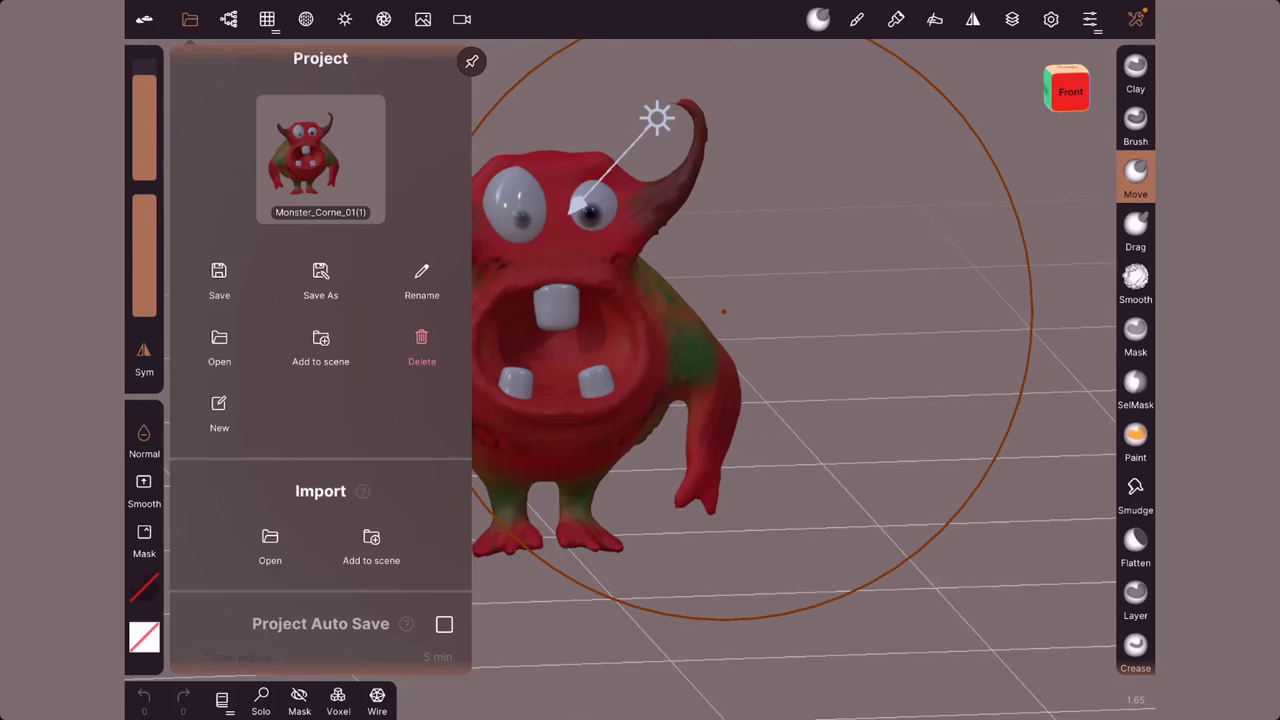
Orbit and pan the view until the red horned monster faces the front, leaving the Move brush active
{"action": "mouse_move", "coordinate": [900, 450]}
{"action": "left_mouse_down"}
{"action": "mouse_move", "coordinate": [700, 400]}
{"action": "mouse_move", "coordinate": [800, 590]}
{"action": "left_mouse_up"}
{"action": "left_click_drag", "start_coordinate": [975, 310], "coordinate": [985, 313]}
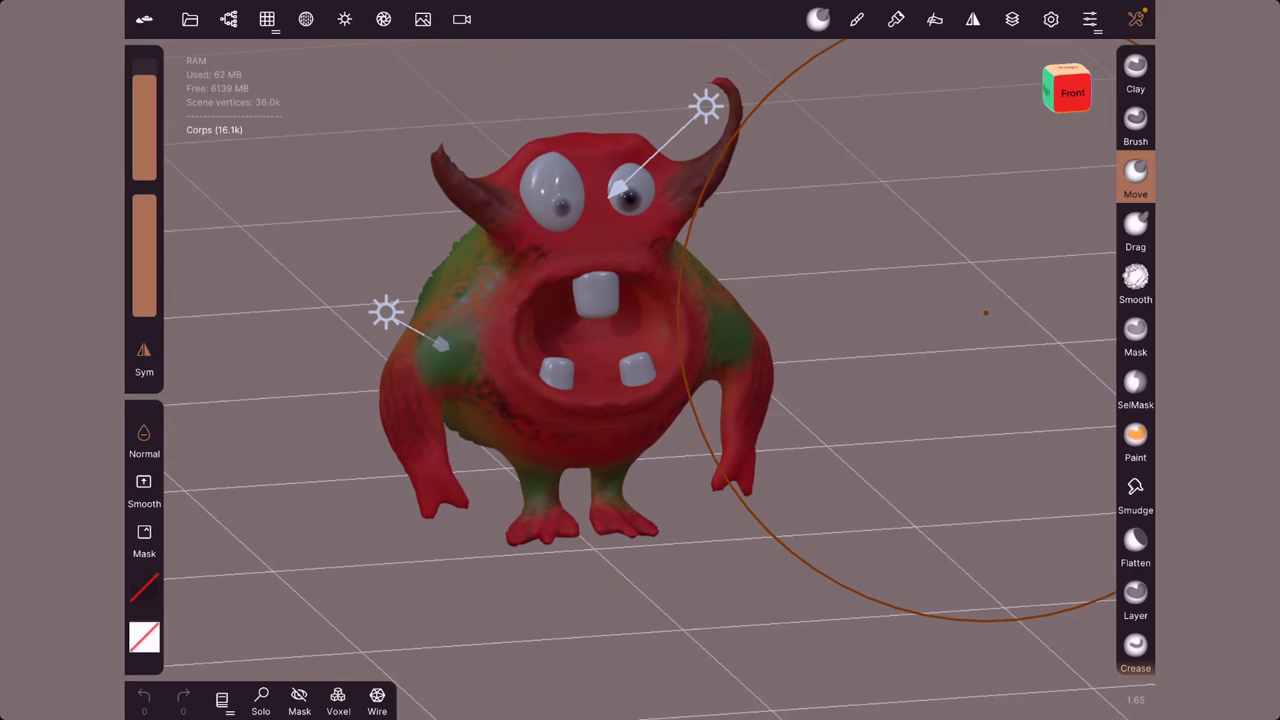
{"action": "left_click", "coordinate": [1135, 70]}
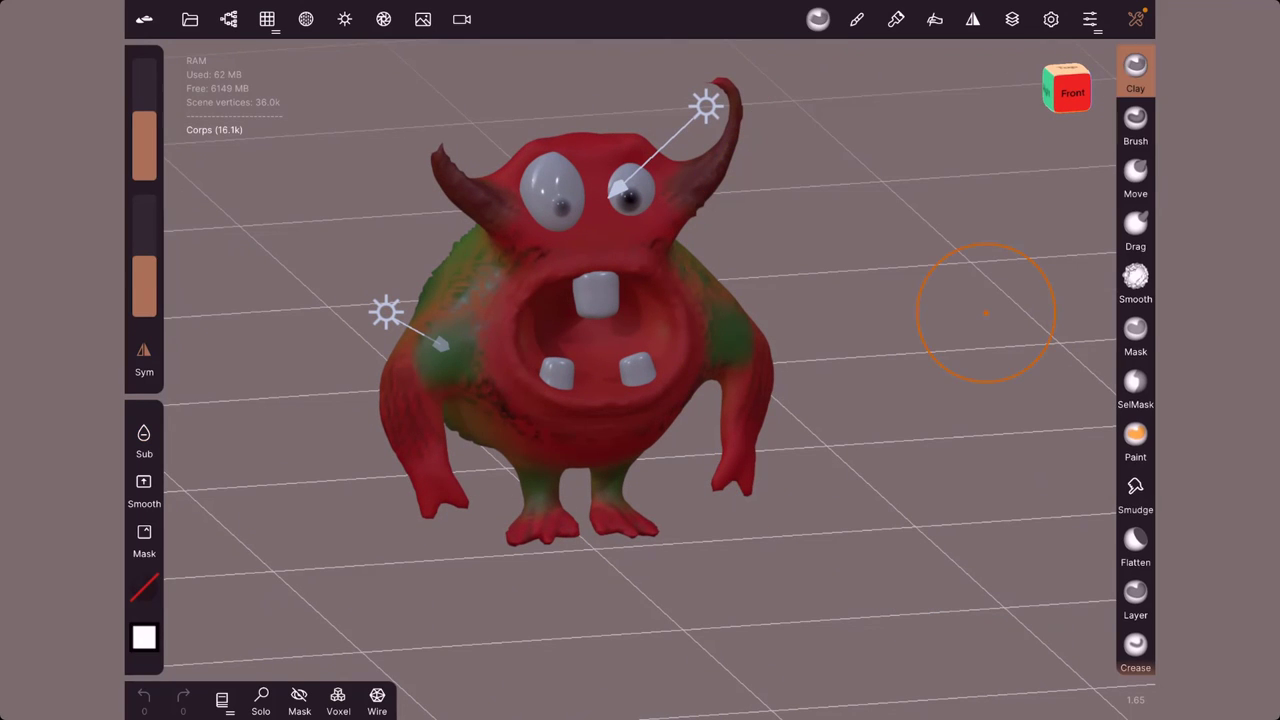
{"action": "left_click", "coordinate": [1135, 122]}
{"action": "left_click", "coordinate": [1135, 175]}
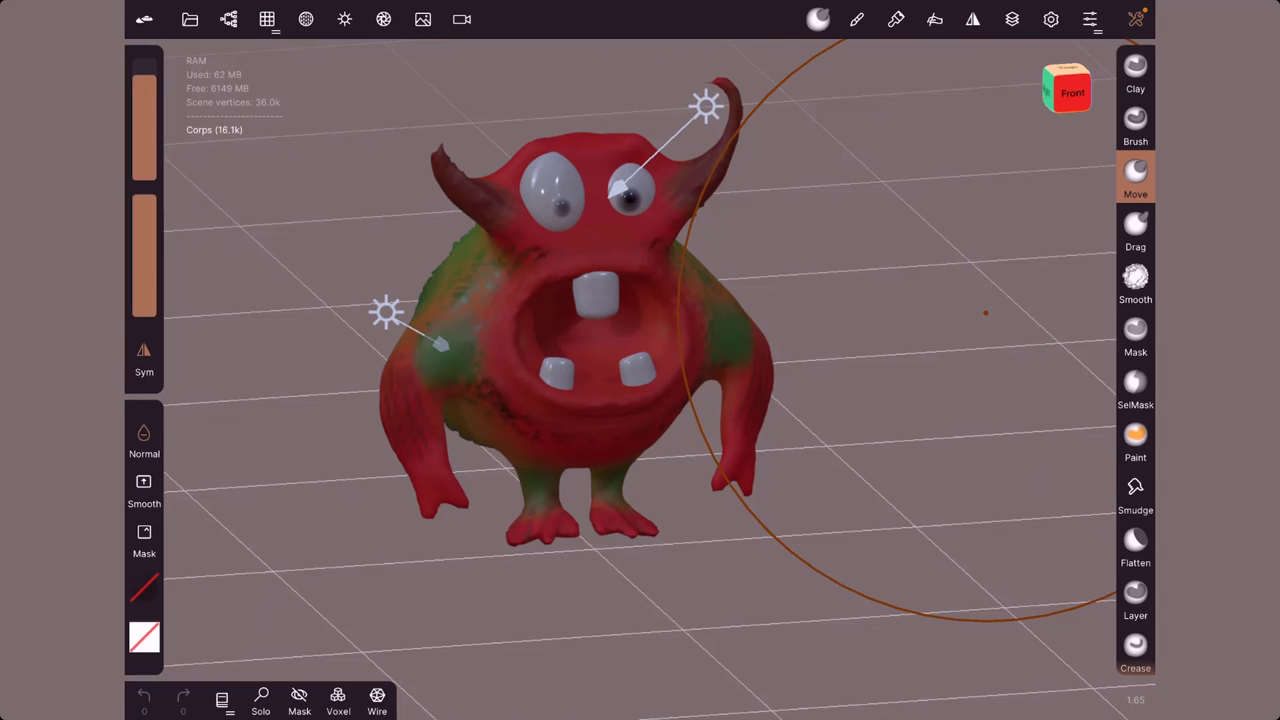
{"action": "left_click_drag", "start_coordinate": [985, 312], "coordinate": [762, 594]}
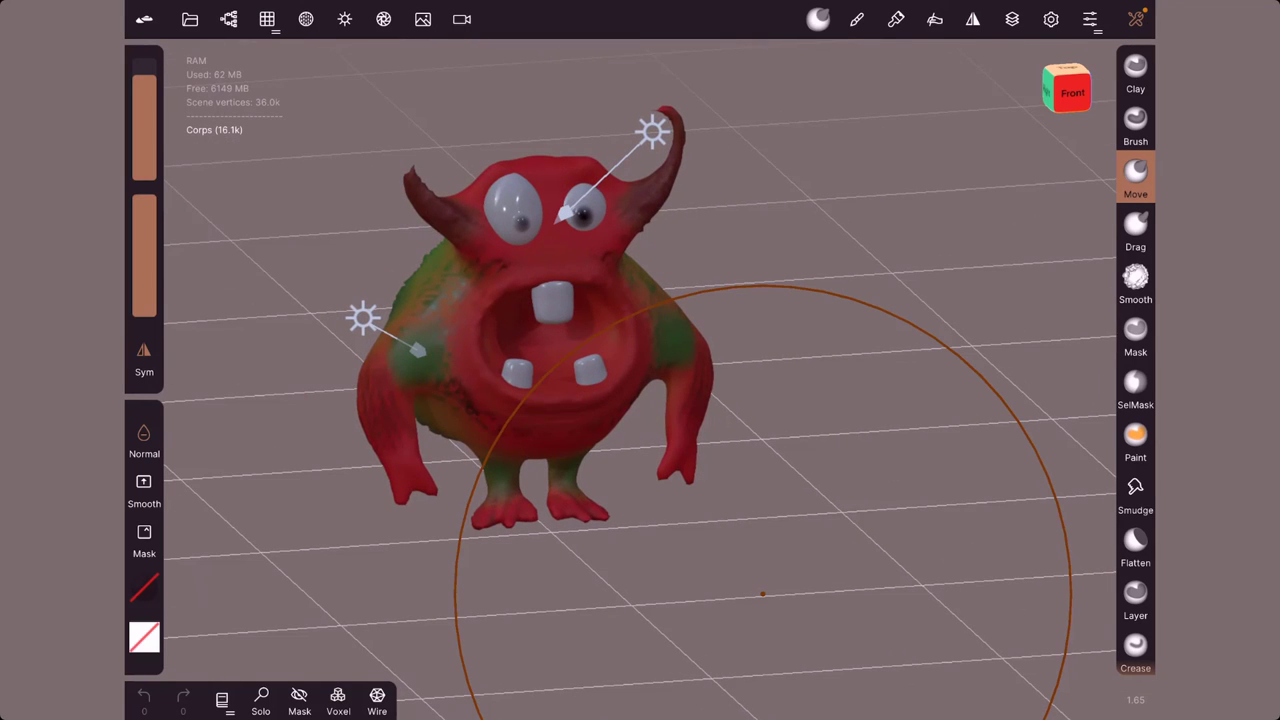
{"action": "mouse_move", "coordinate": [762, 594]}
{"action": "left_mouse_down"}
{"action": "mouse_move", "coordinate": [777, 423]}
{"action": "mouse_move", "coordinate": [551, 318]}
{"action": "left_mouse_up"}
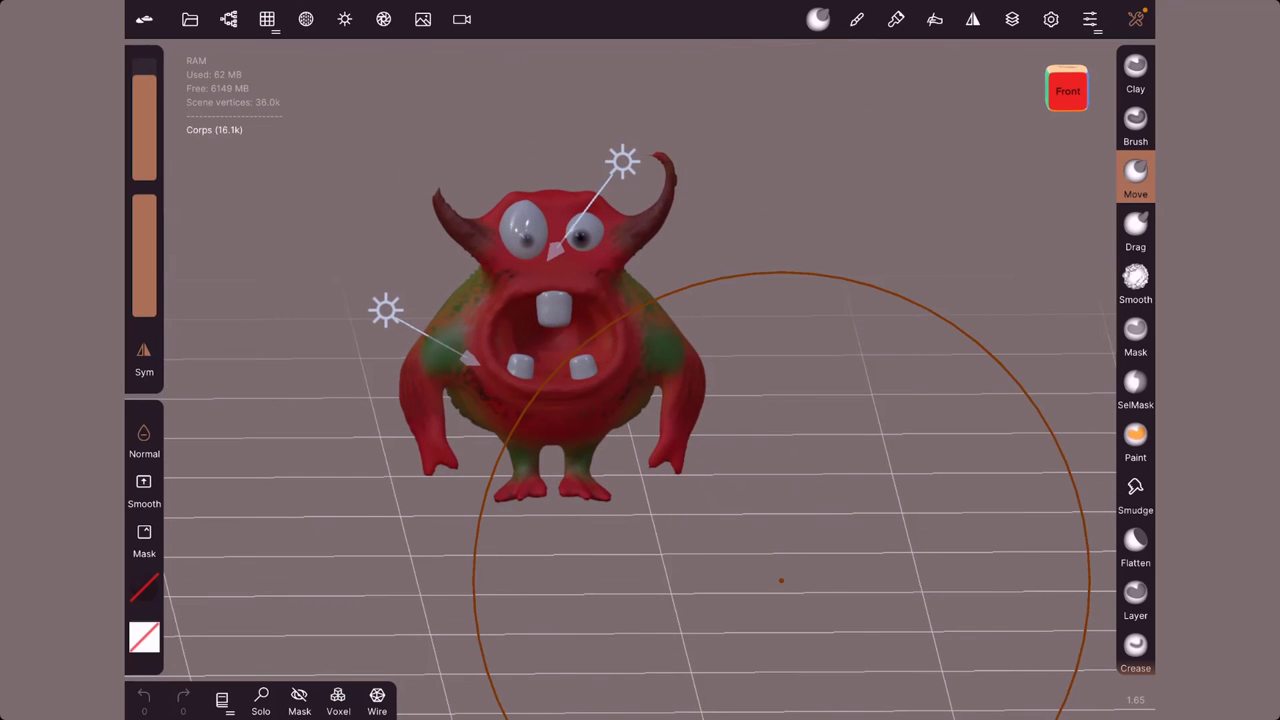